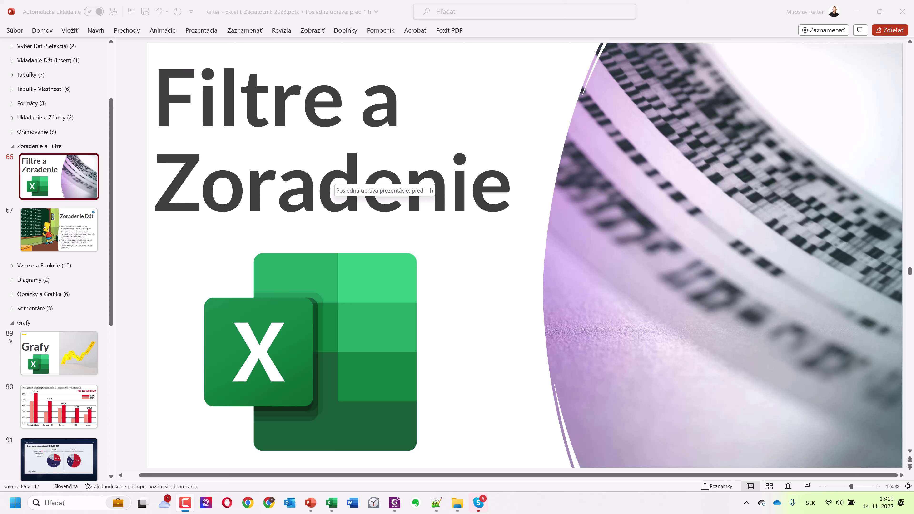
- Minimize the 'Filtre a Zoradenie' PowerPoint presentation so the Excel workbook with charts shows
{"action": "left_click", "coordinate": [482, 310]}
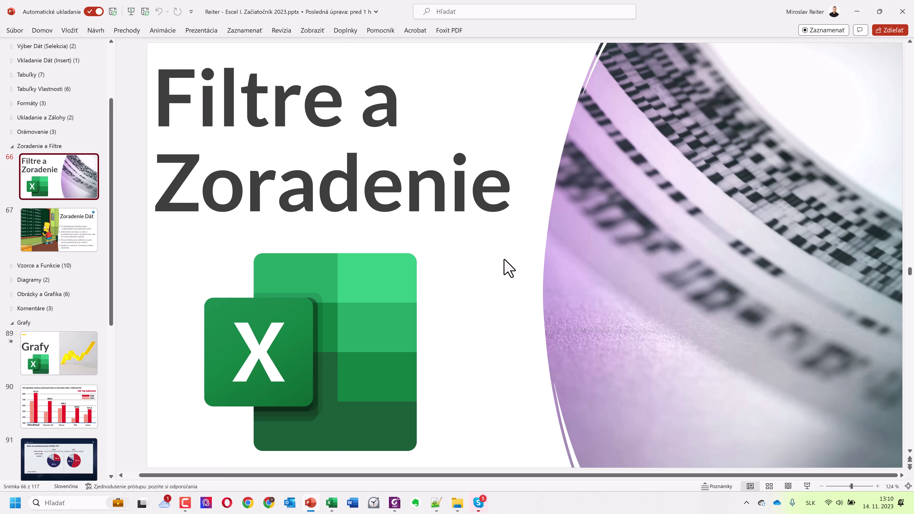
{"action": "left_click", "coordinate": [857, 8]}
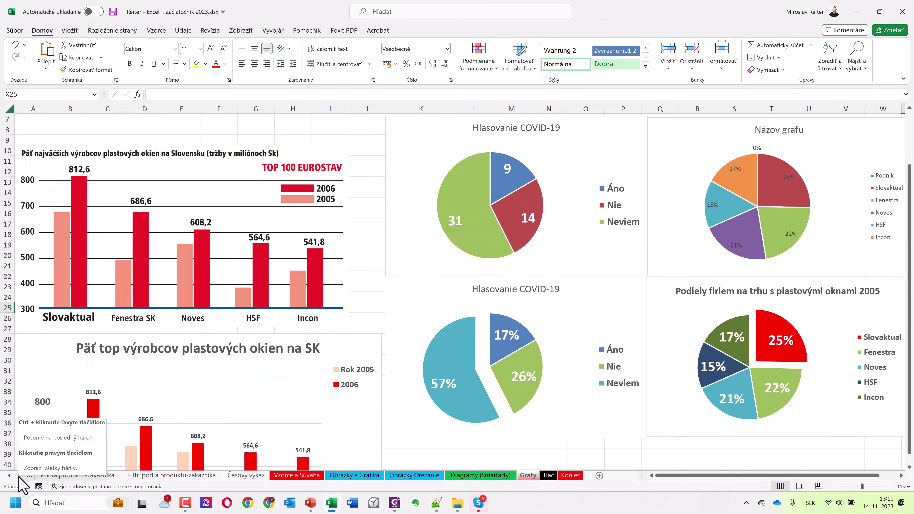
- Activate the Automatické Filtre sheet from the workbook's sheet list
{"action": "right_click", "coordinate": [10, 475]}
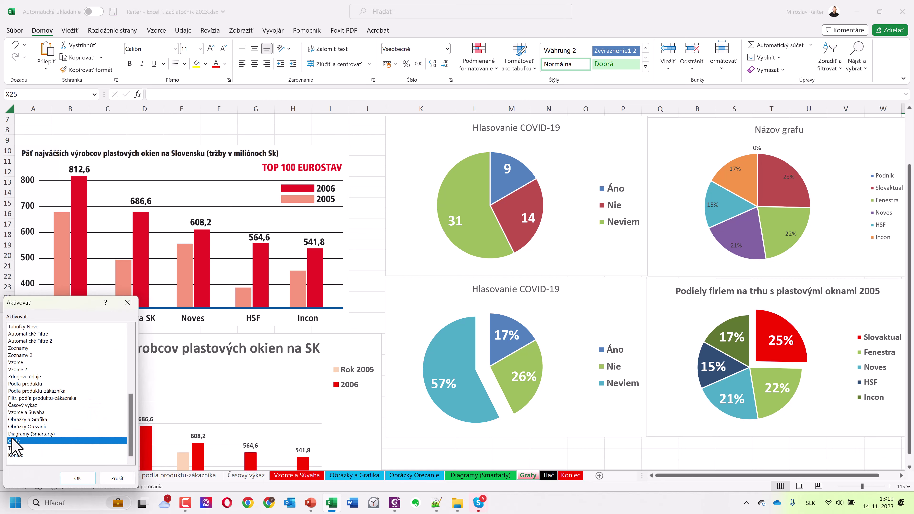
{"action": "left_click", "coordinate": [39, 334]}
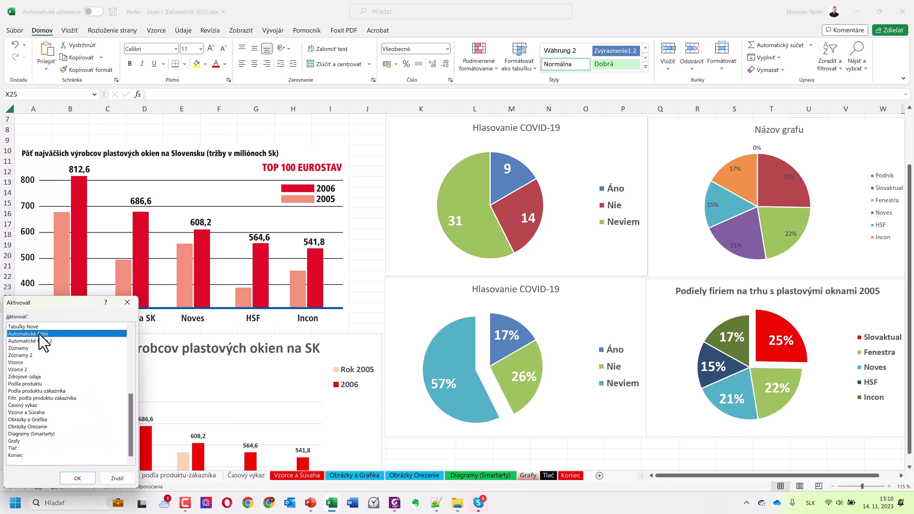
{"action": "left_click", "coordinate": [84, 479]}
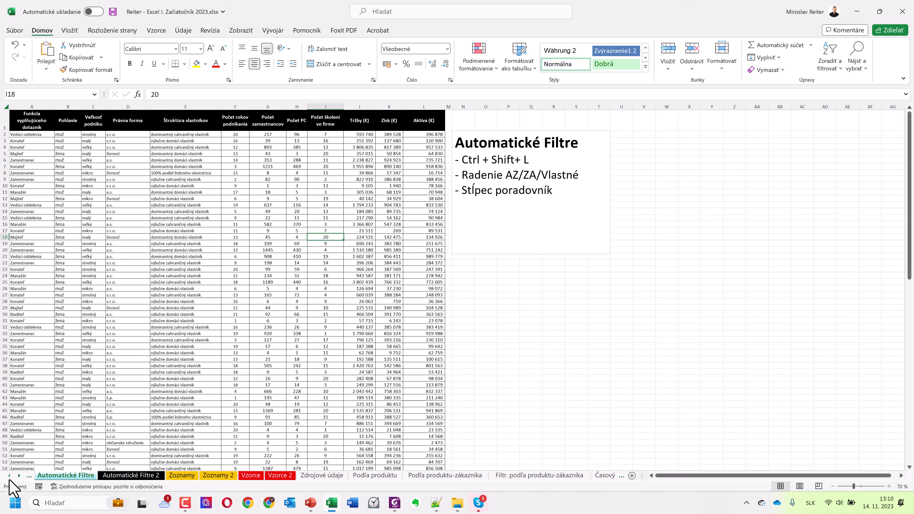
{"action": "right_click", "coordinate": [15, 476]}
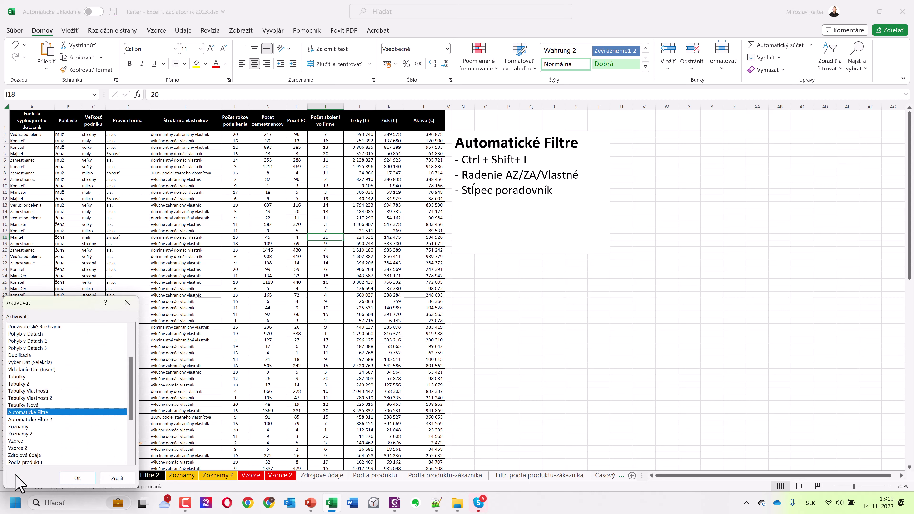
{"action": "left_click", "coordinate": [86, 481]}
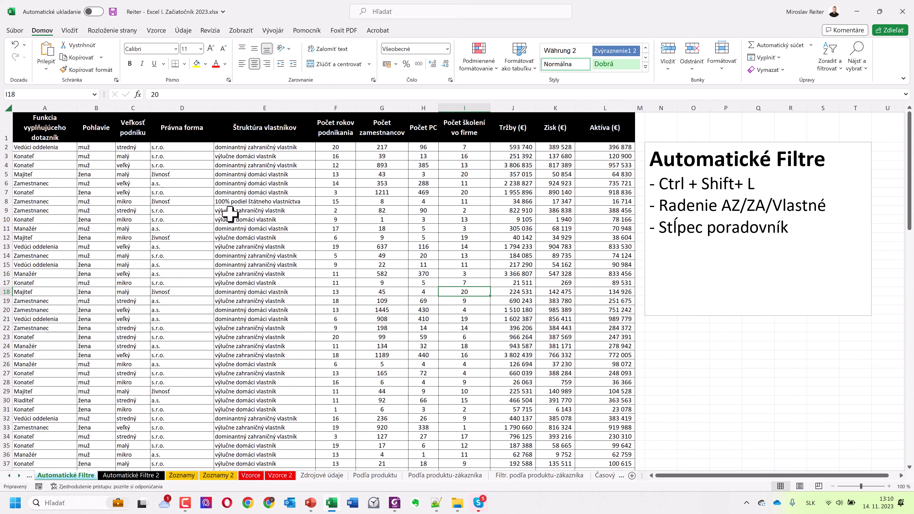
{"action": "left_click", "coordinate": [229, 210]}
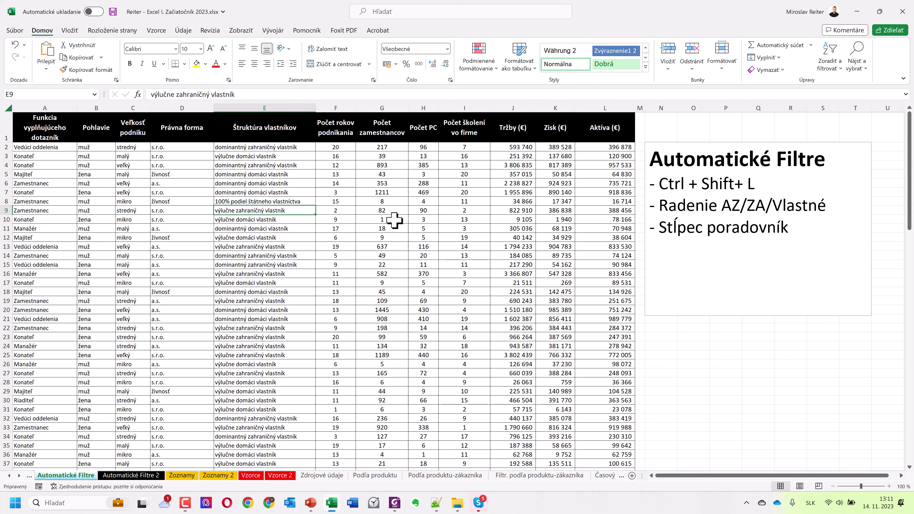
{"action": "left_click", "coordinate": [342, 211]}
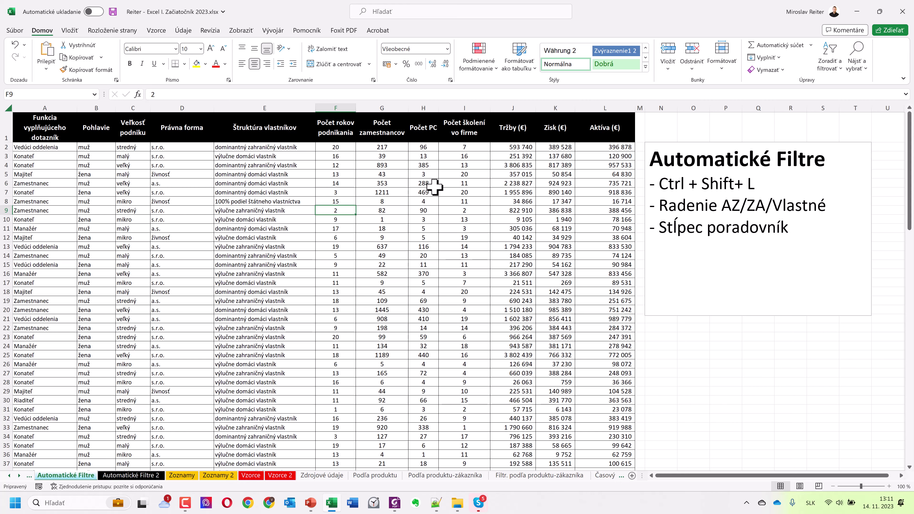
- Convert the company data range into a table via Quick Analysis (Ctrl+Q) > Tabuľky > Tabuľka
{"action": "left_click", "coordinate": [511, 70]}
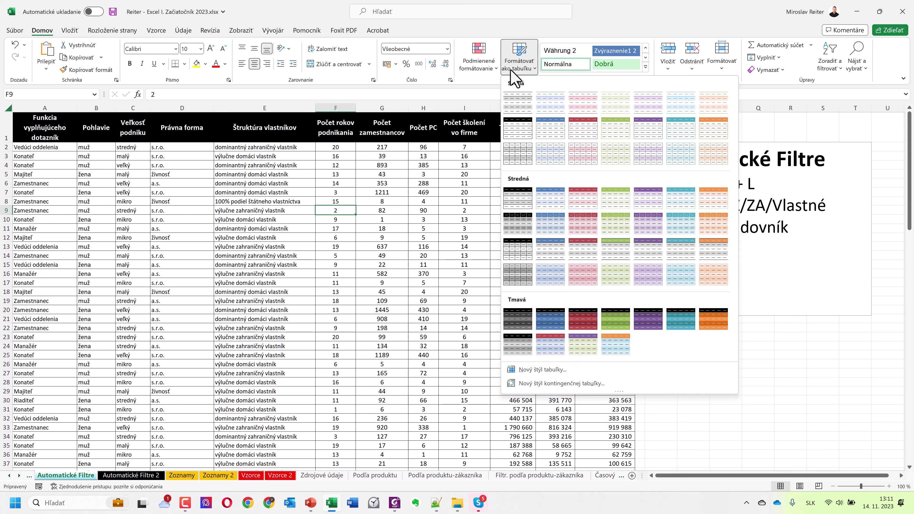
{"action": "left_click", "coordinate": [394, 268]}
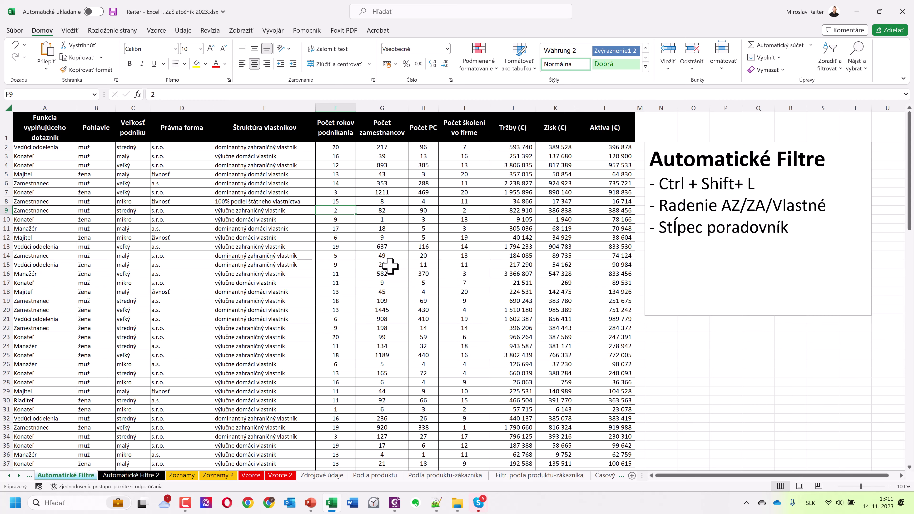
{"action": "key", "text": "ctrl+q"}
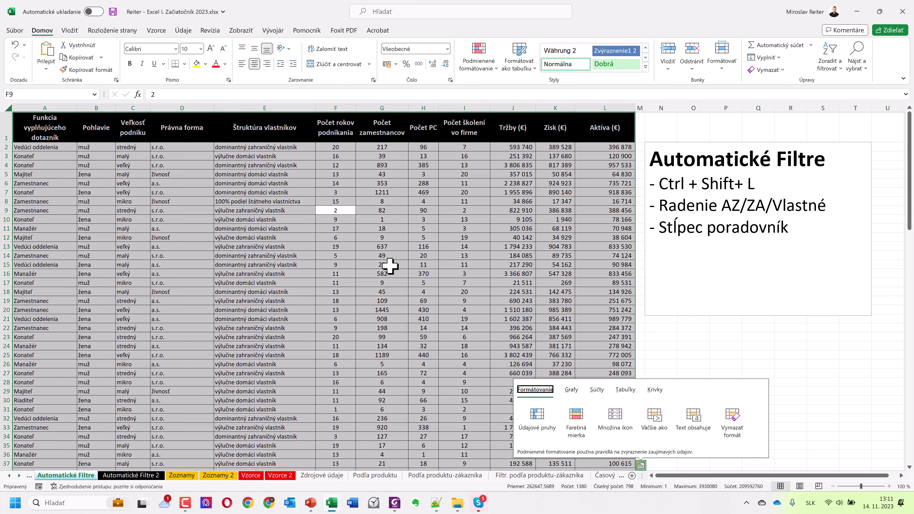
{"action": "left_click", "coordinate": [626, 390]}
{"action": "mouse_move", "coordinate": [537, 420]}
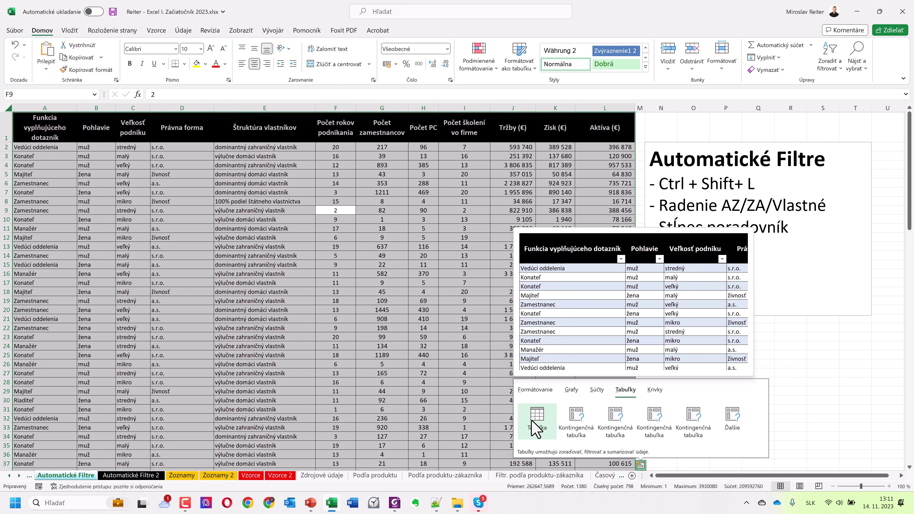
{"action": "left_click", "coordinate": [545, 429]}
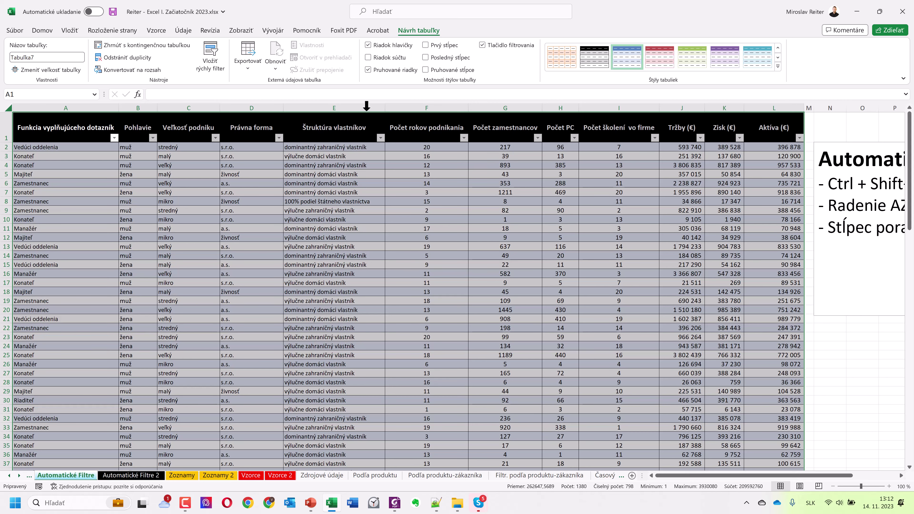
{"action": "left_click", "coordinate": [781, 184]}
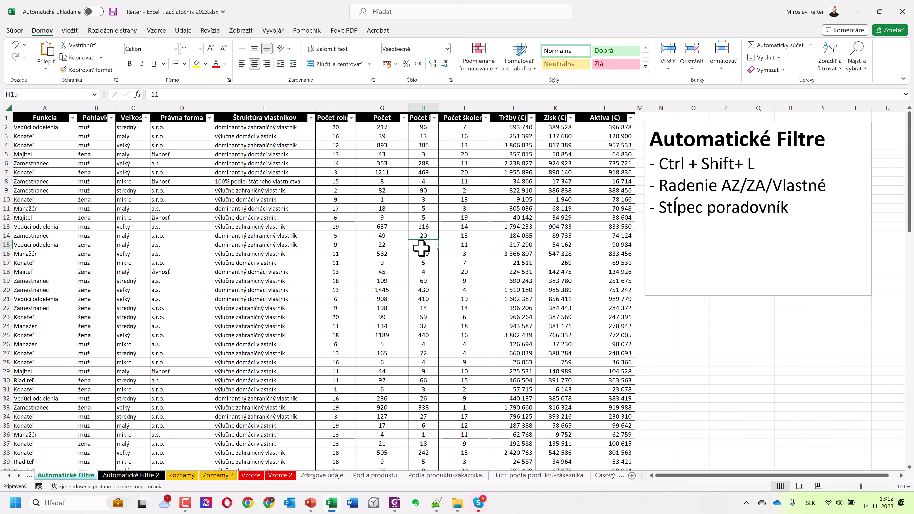
- Toggle the header filter buttons on and off, finishing with AutoFilter switched off
{"action": "key", "text": "ctrl+shift+l"}
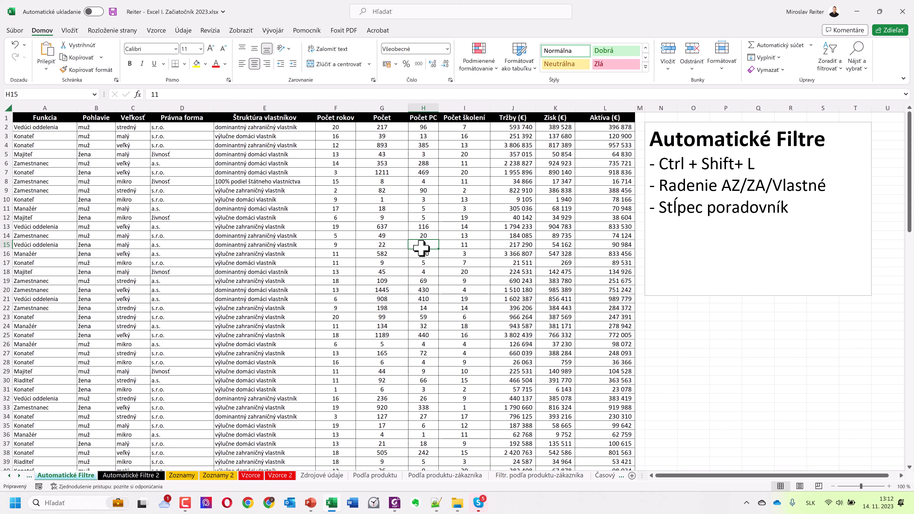
{"action": "key", "text": "ctrl+shift+l"}
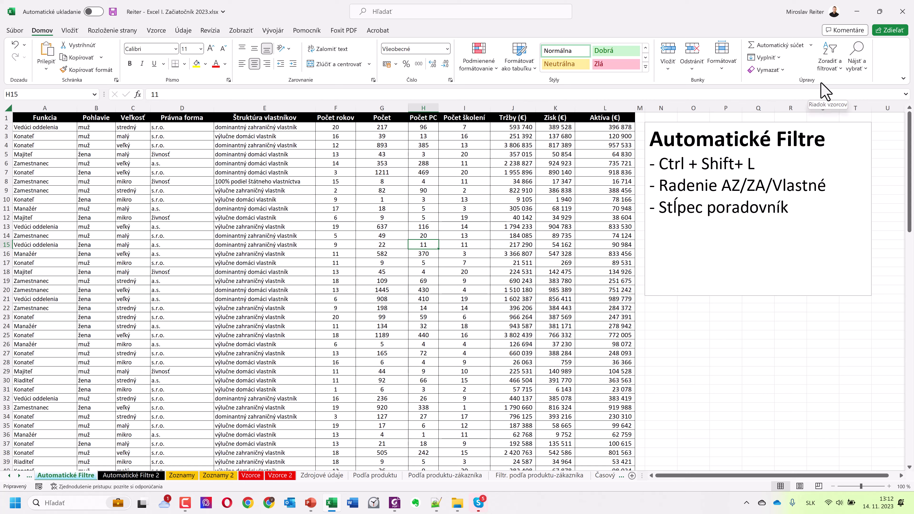
{"action": "left_click", "coordinate": [828, 69]}
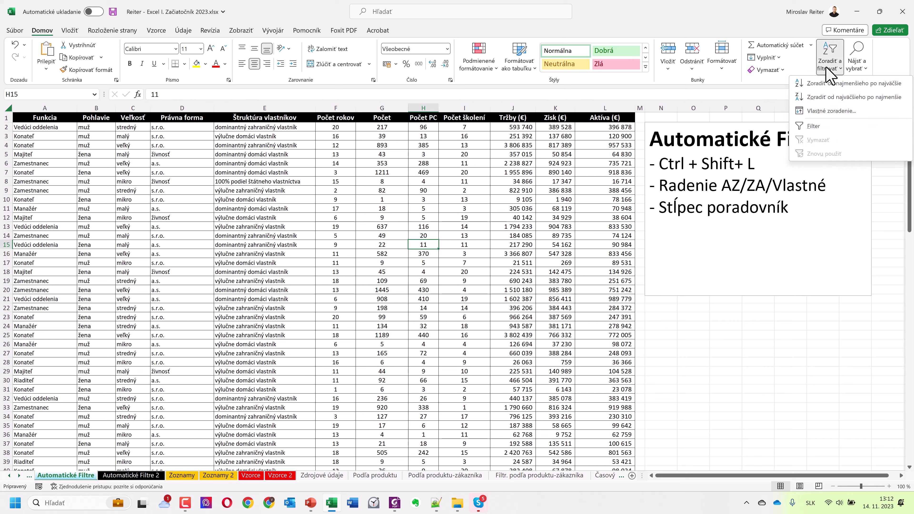
{"action": "left_click", "coordinate": [822, 126]}
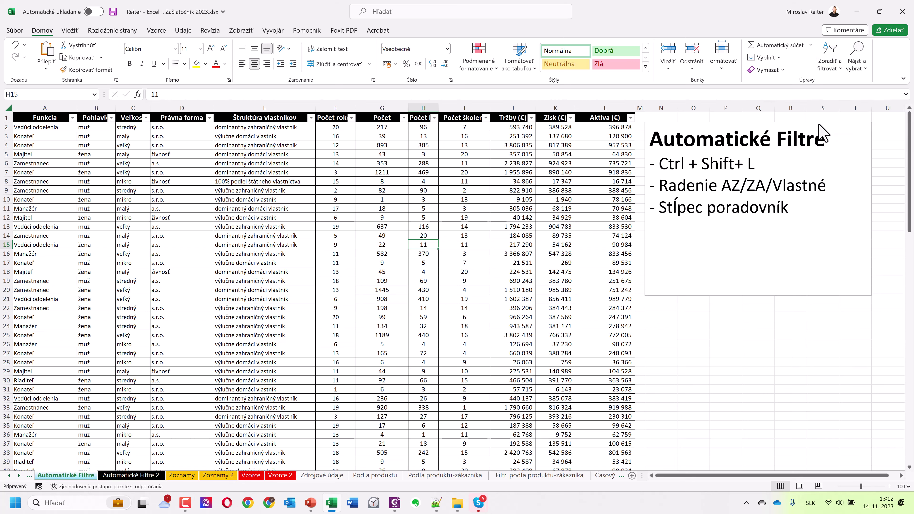
{"action": "left_click", "coordinate": [830, 59]}
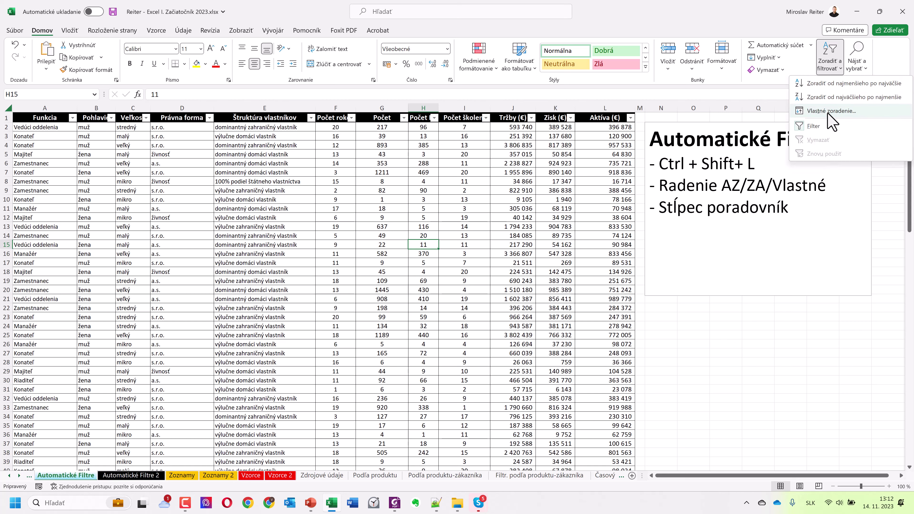
{"action": "left_click", "coordinate": [828, 128]}
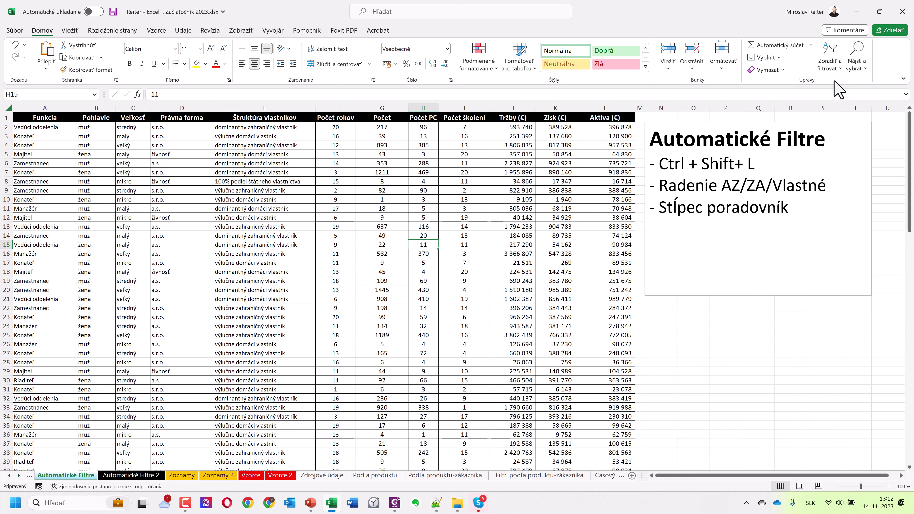
{"action": "left_click", "coordinate": [830, 63]}
{"action": "left_click", "coordinate": [832, 126]}
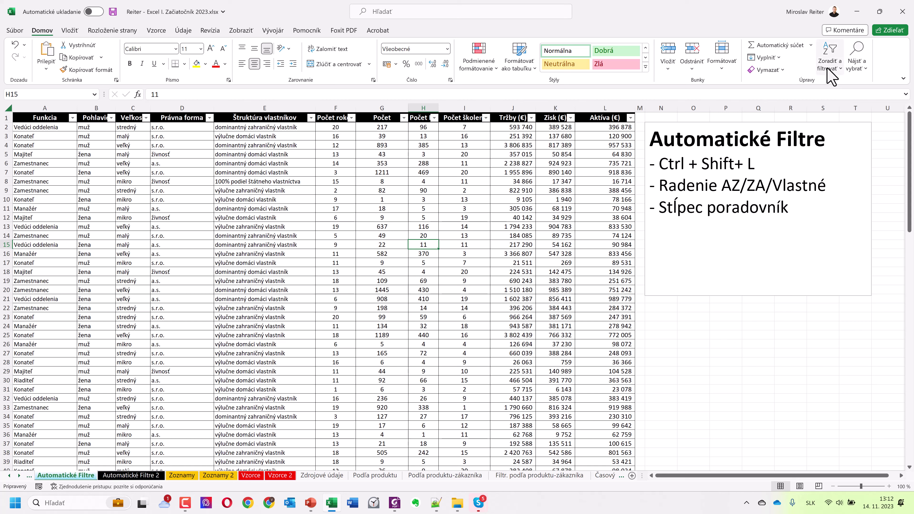
{"action": "left_click", "coordinate": [829, 58]}
{"action": "left_click", "coordinate": [827, 127]}
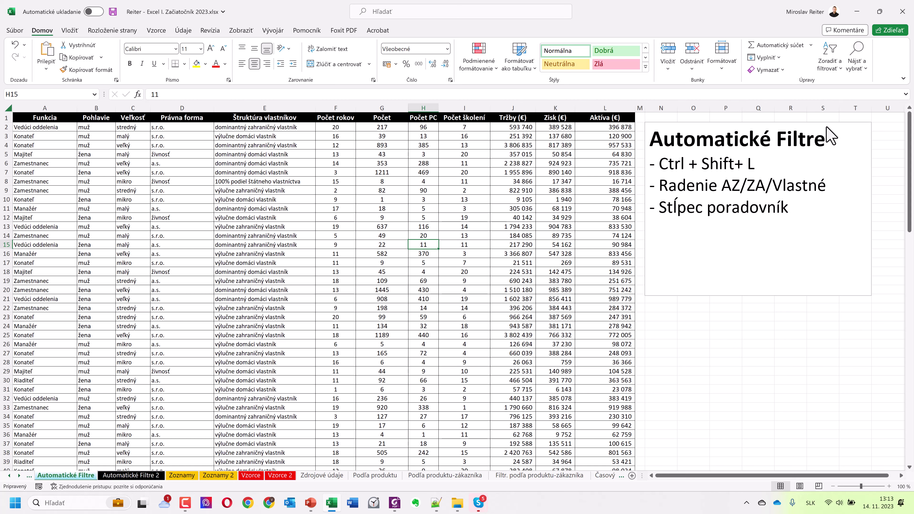
{"action": "left_click", "coordinate": [720, 325]}
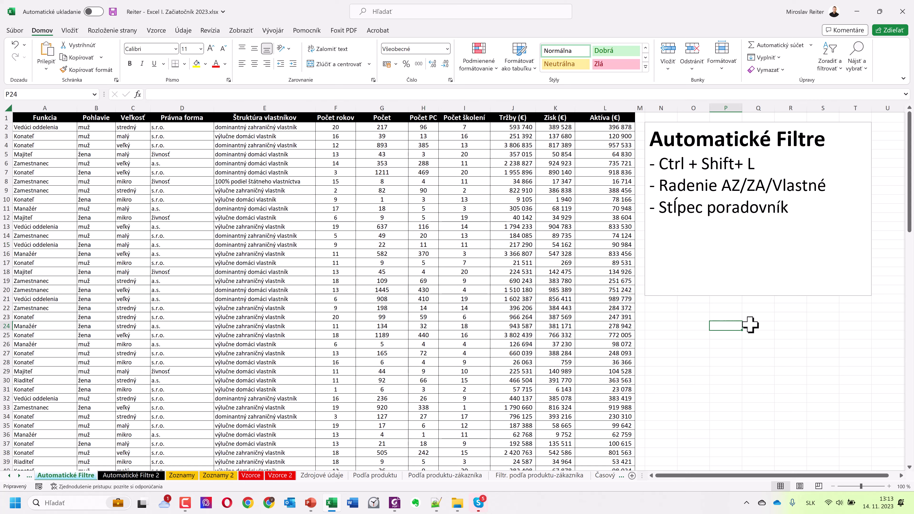
{"action": "left_click", "coordinate": [830, 57]}
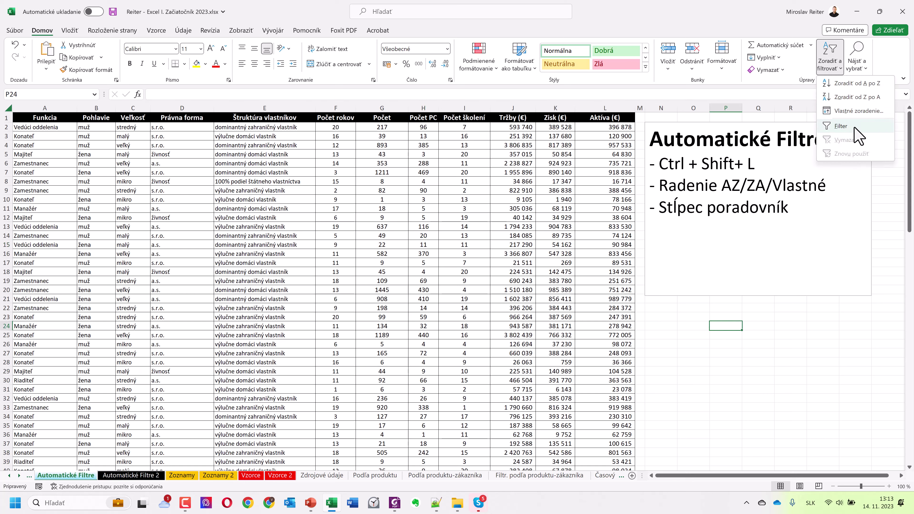
{"action": "left_click", "coordinate": [841, 127]}
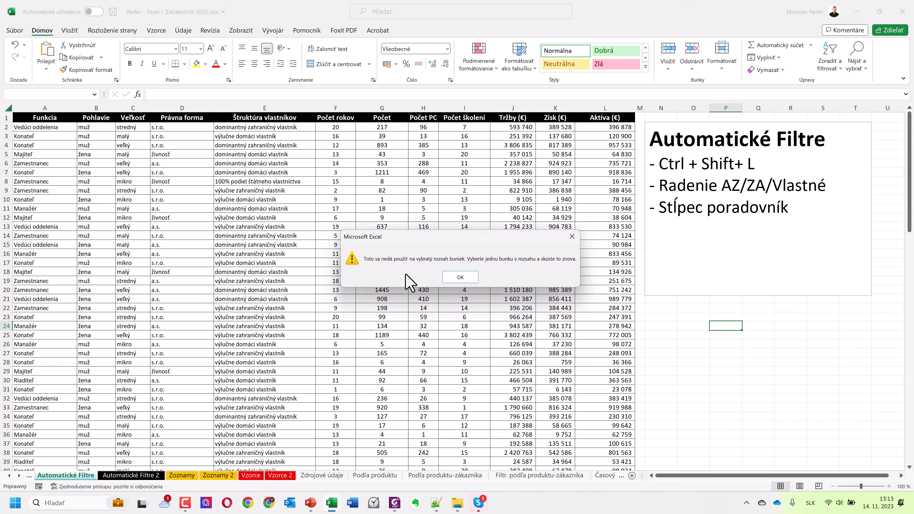
{"action": "left_click", "coordinate": [461, 277]}
{"action": "left_click", "coordinate": [515, 262]}
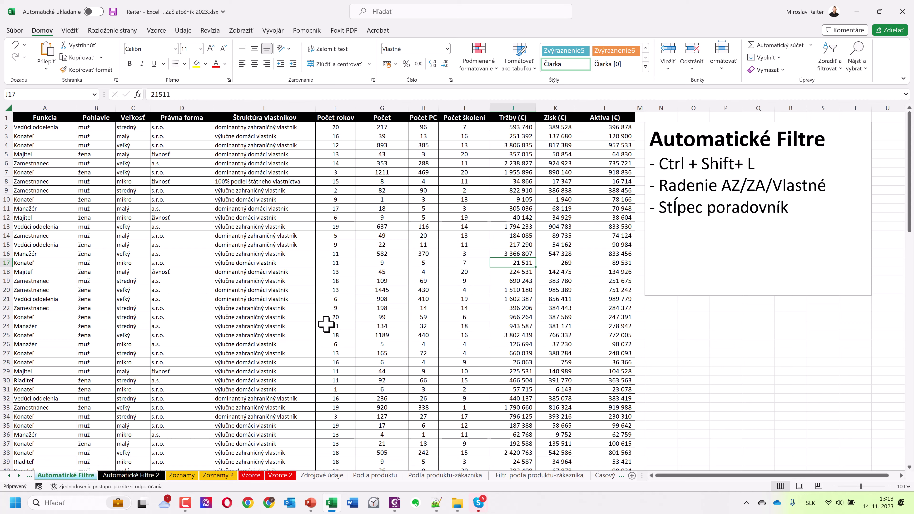
{"action": "left_click", "coordinate": [336, 297]}
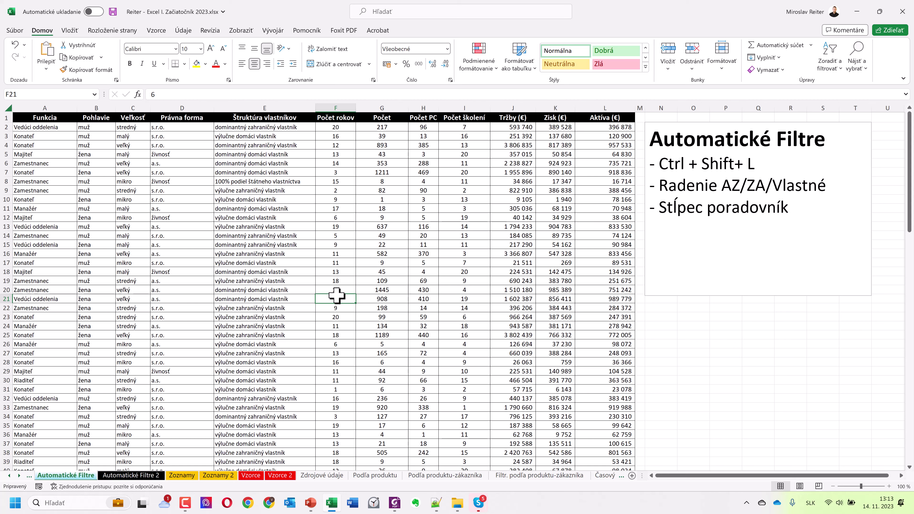
{"action": "left_click", "coordinate": [335, 226]}
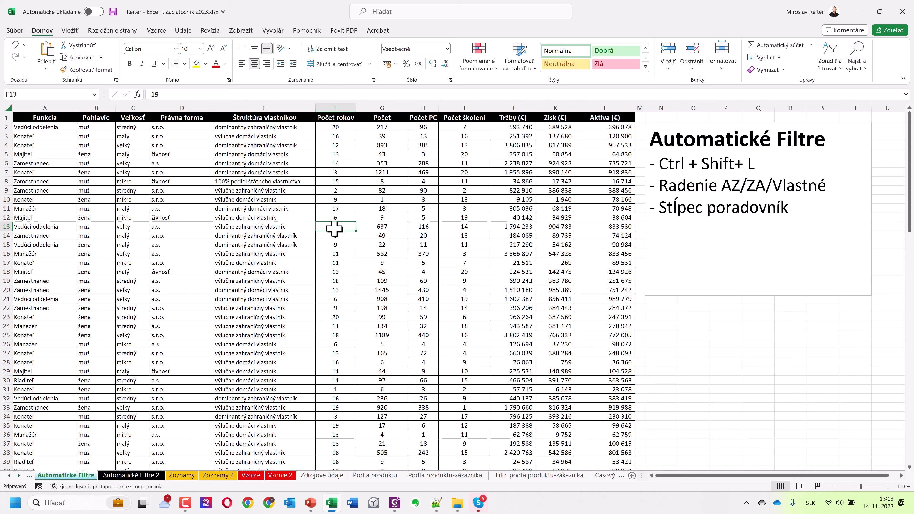
- Add filter dropdowns to every table header using the Data tab's Filter button
{"action": "left_click", "coordinate": [833, 69]}
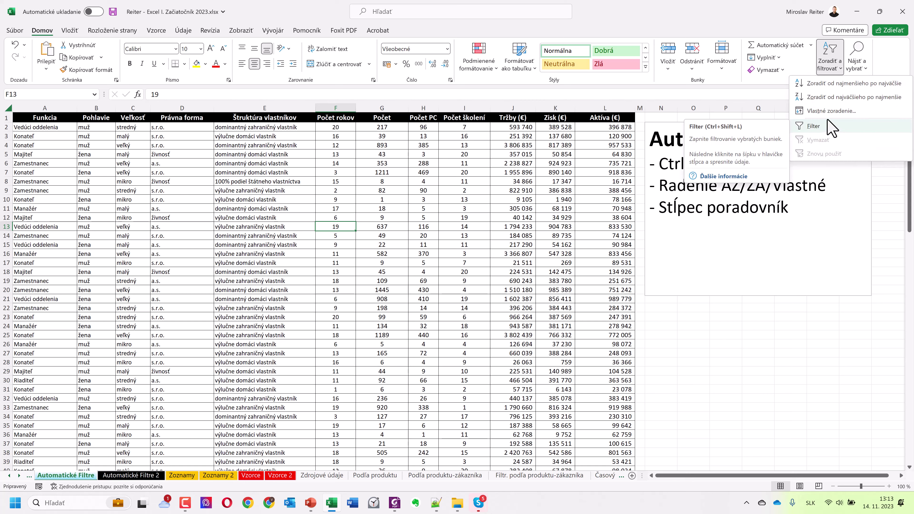
{"action": "left_click", "coordinate": [343, 237]}
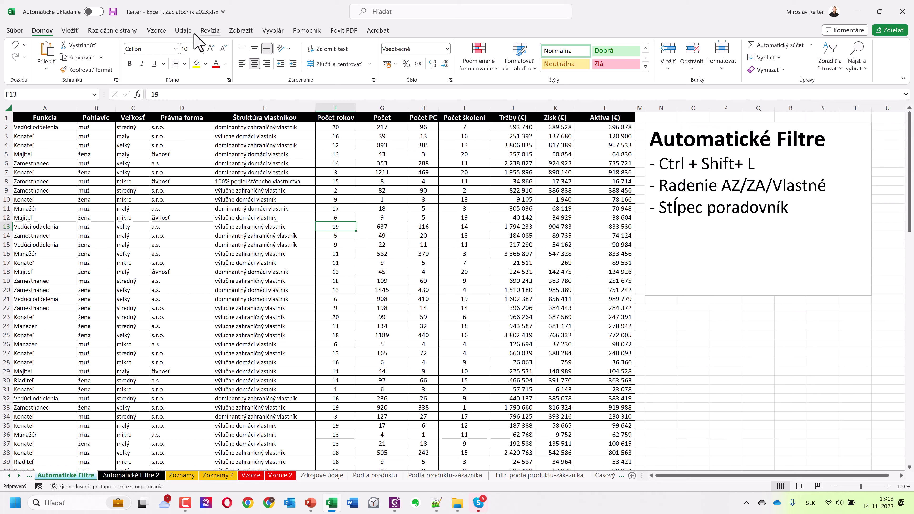
{"action": "left_click", "coordinate": [178, 31]}
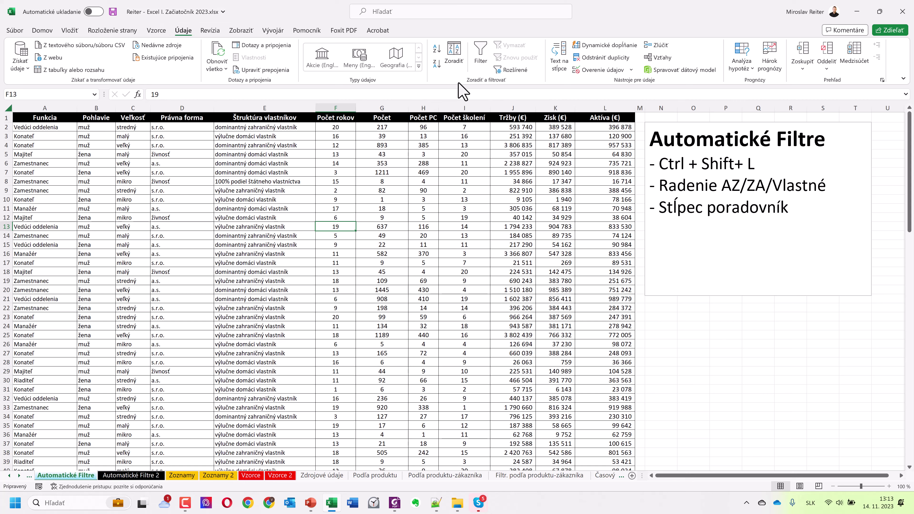
{"action": "left_click", "coordinate": [481, 54]}
{"action": "left_click", "coordinate": [481, 54]}
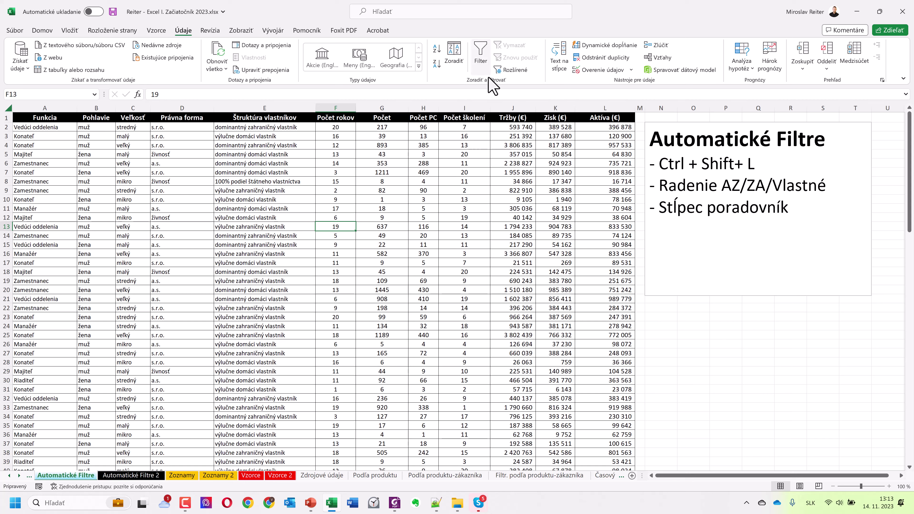
{"action": "left_click", "coordinate": [482, 50]}
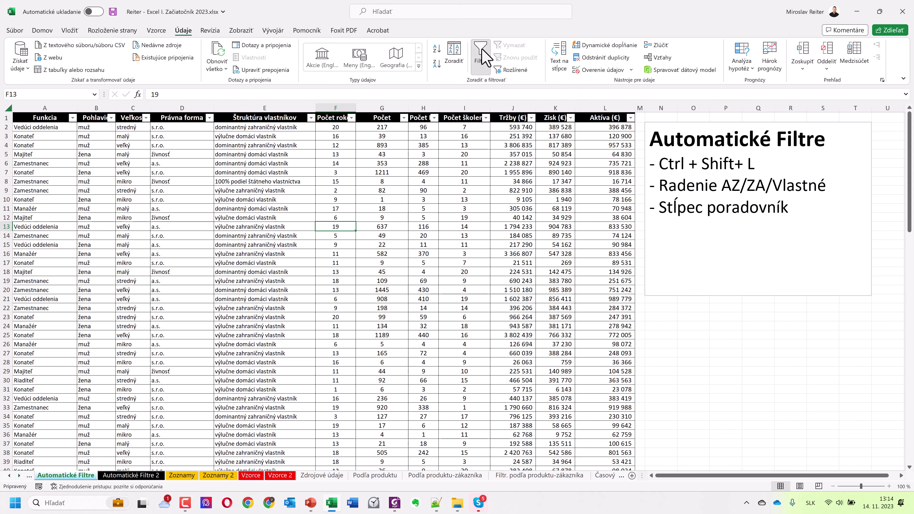
{"action": "left_click", "coordinate": [42, 31]}
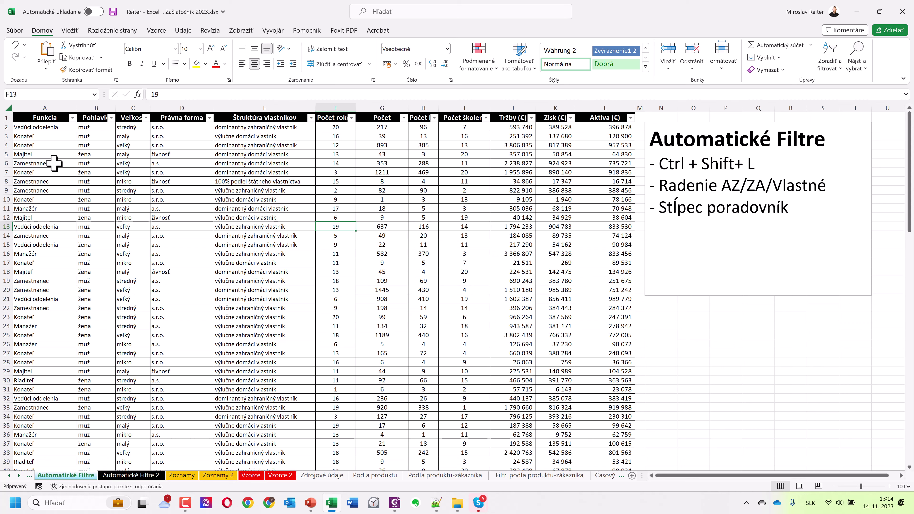
- Insert an empty column in front of the Funkcia column
{"action": "left_click", "coordinate": [23, 119]}
{"action": "key", "text": "ctrl+space"}
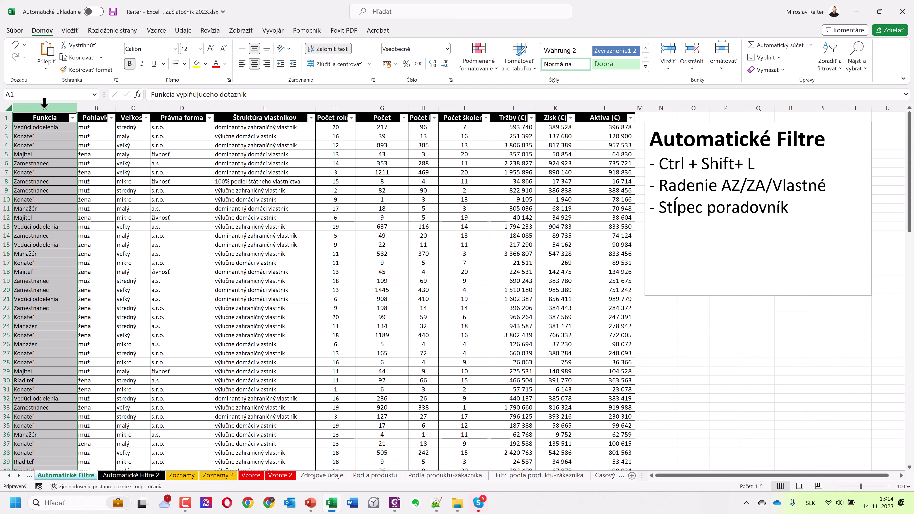
{"action": "key", "text": "ctrl+z"}
{"action": "key", "text": "ctrl+z"}
{"action": "key", "text": "ctrl+z"}
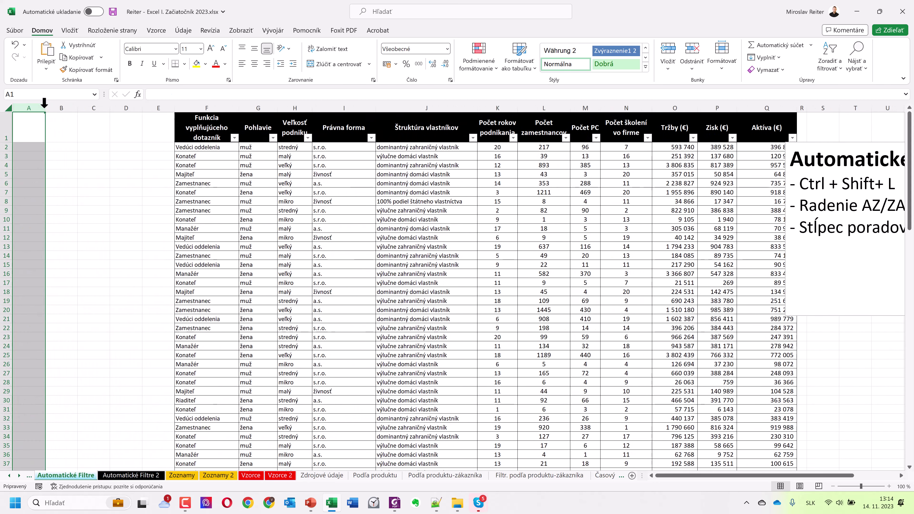
{"action": "key", "text": "ctrl+z"}
{"action": "key", "text": "ctrl+z"}
{"action": "key", "text": "ctrl+z"}
{"action": "key", "text": "ctrl+z"}
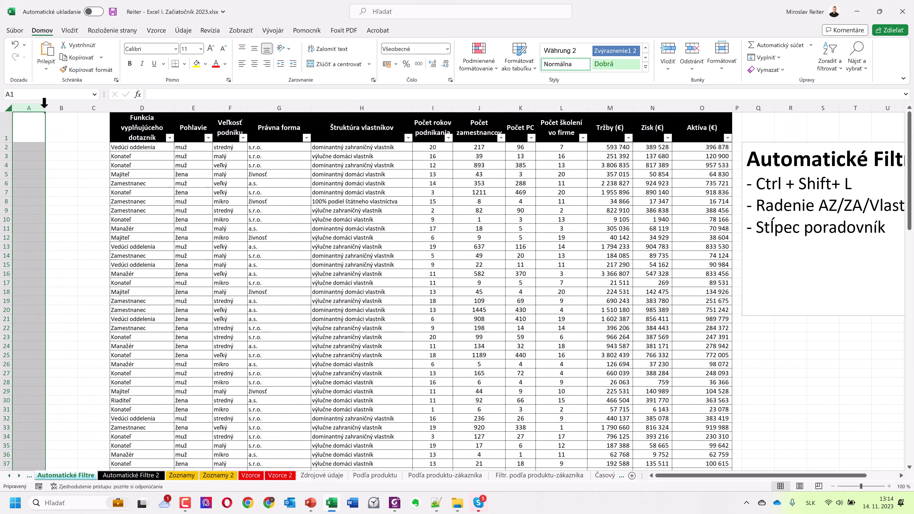
{"action": "key", "text": "ctrl+z"}
{"action": "key", "text": "ctrl+z"}
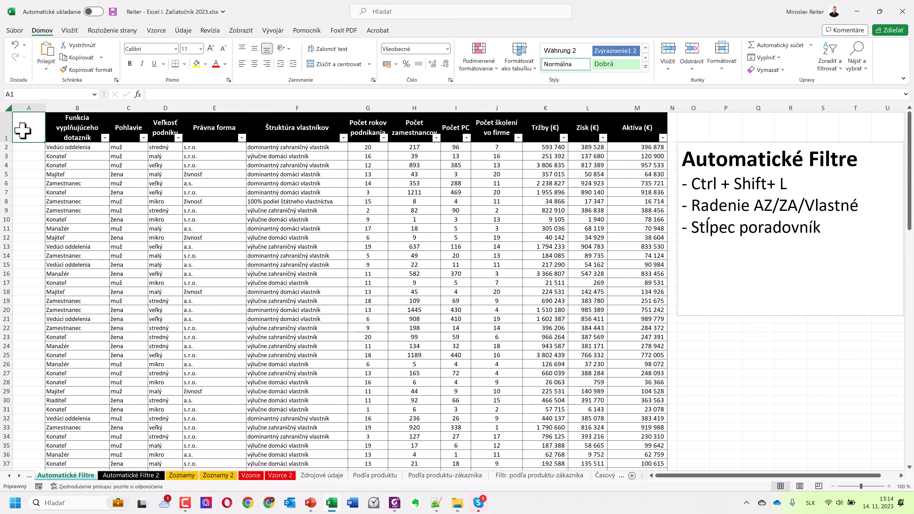
- Enter header N in A1 and 1, 2 in A2:A3, then fill the numbering down to 114
{"action": "type", "text": "N"}
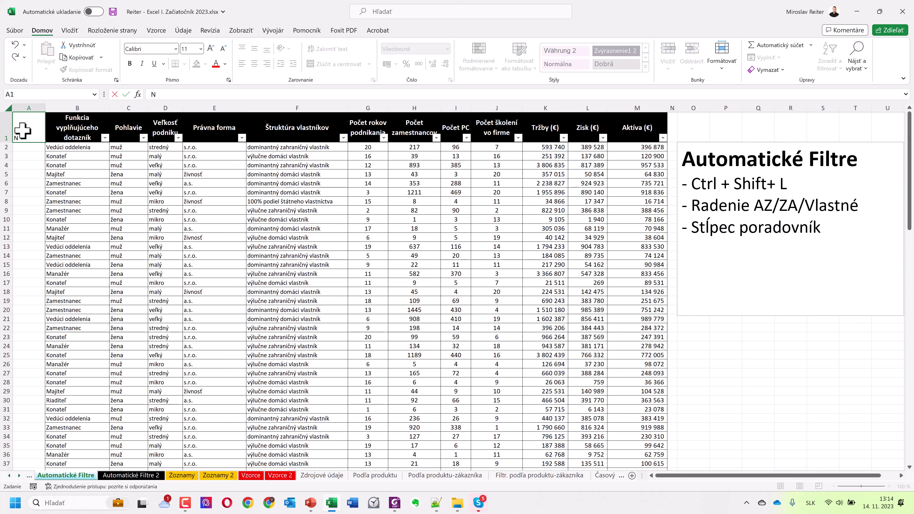
{"action": "key", "text": "Return"}
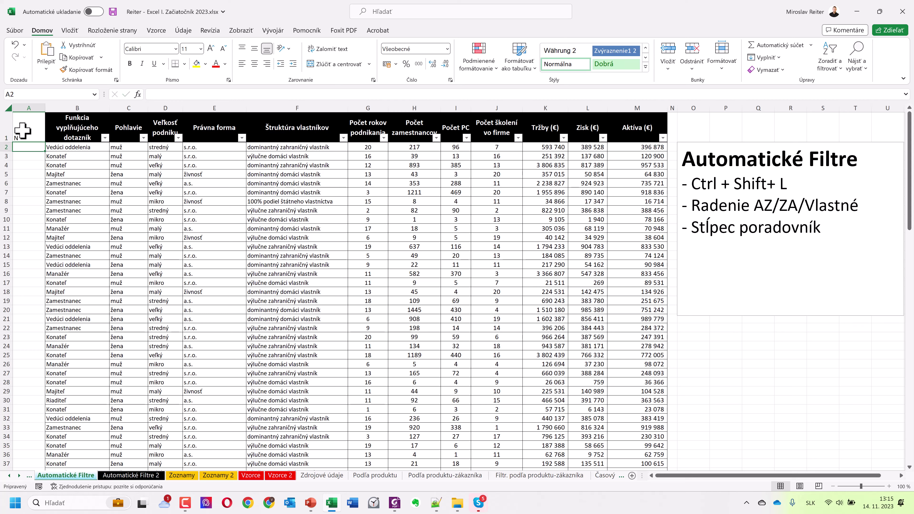
{"action": "type", "text": "1"}
{"action": "key", "text": "Return"}
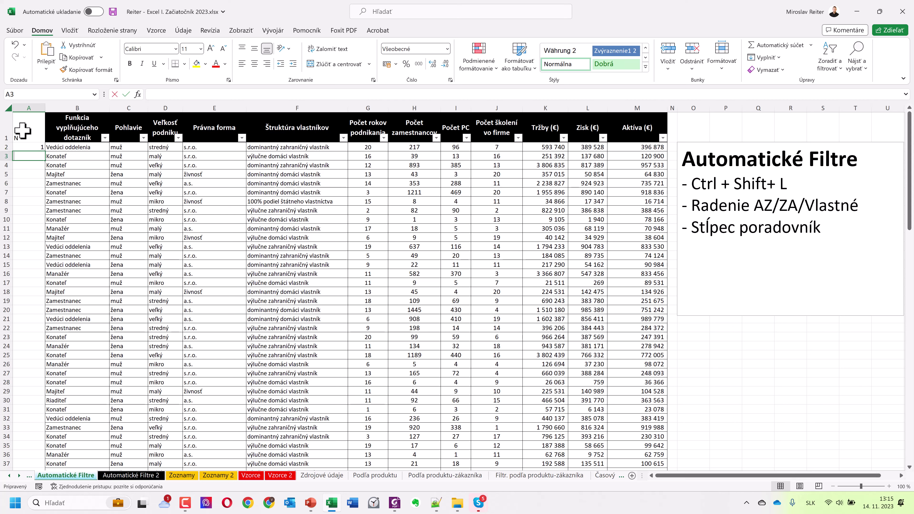
{"action": "type", "text": "2"}
{"action": "key", "text": "Return"}
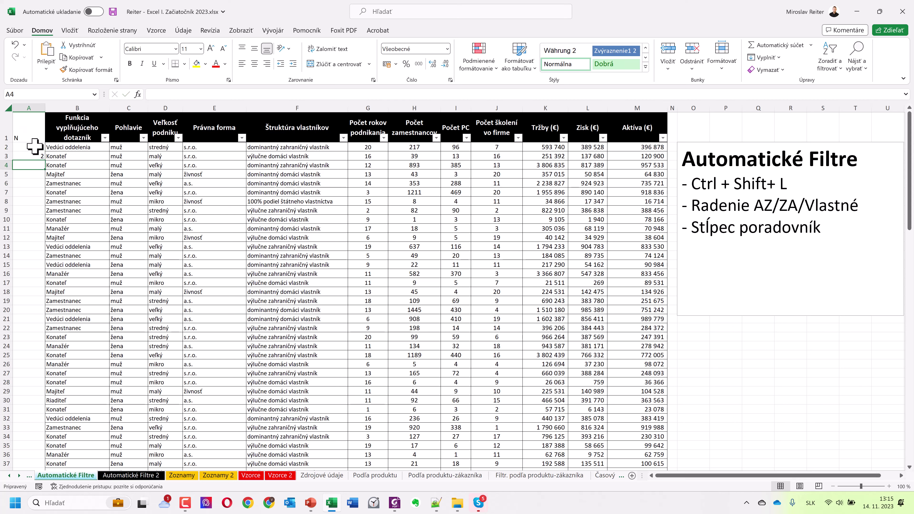
{"action": "left_click_drag", "start_coordinate": [34, 146], "coordinate": [36, 155]}
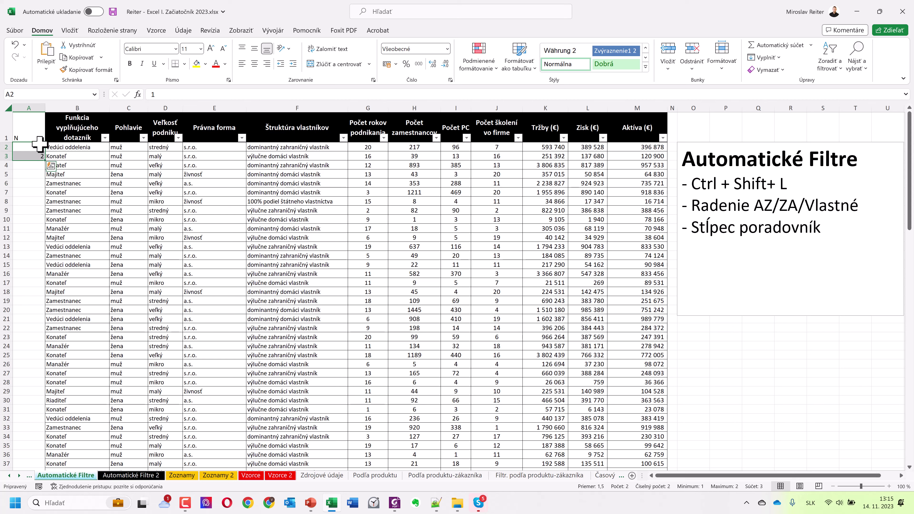
{"action": "double_click", "coordinate": [45, 160]}
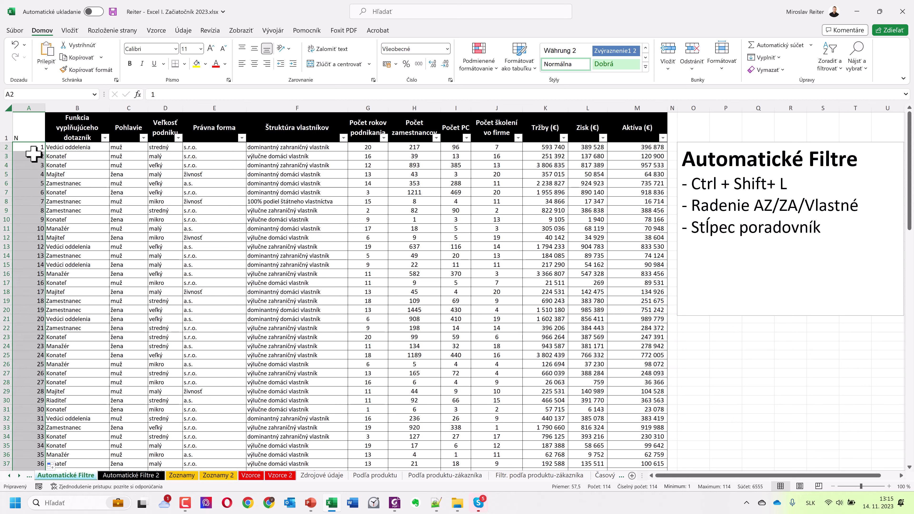
- Undo the numbering fill, the index entries and the inserted columns
{"action": "left_click", "coordinate": [13, 44]}
{"action": "left_click", "coordinate": [13, 44]}
{"action": "left_click", "coordinate": [13, 44]}
{"action": "left_click", "coordinate": [13, 45]}
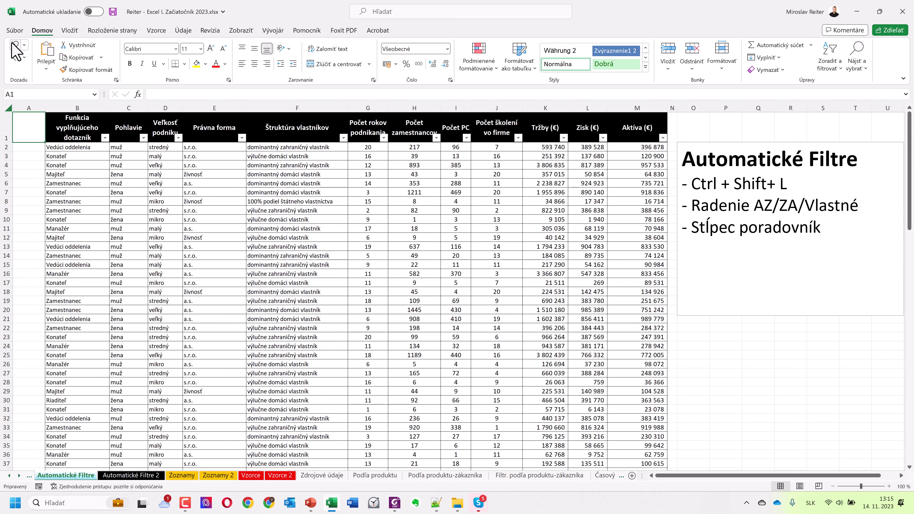
{"action": "left_click", "coordinate": [13, 44]}
- Delete the extra empty columns and insert a single blank column A before the table
{"action": "left_click_drag", "start_coordinate": [61, 107], "coordinate": [27, 108]}
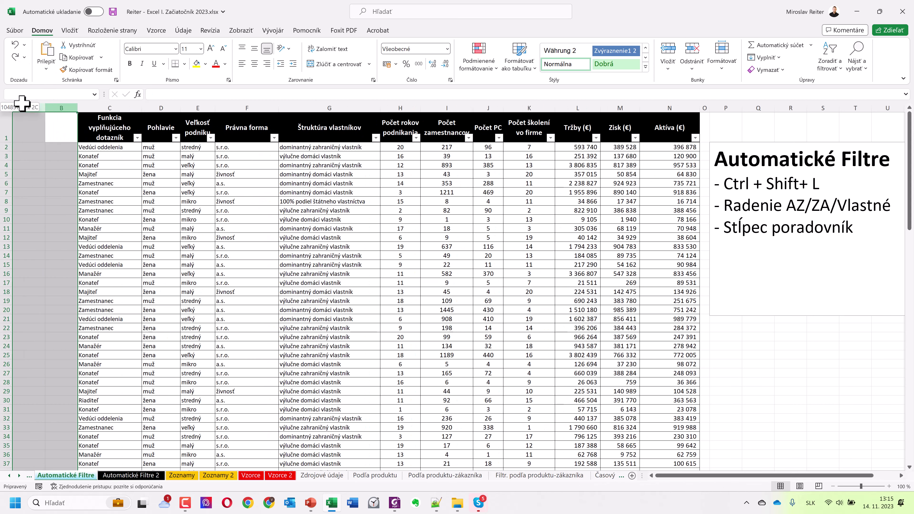
{"action": "key", "text": "ctrl+minus"}
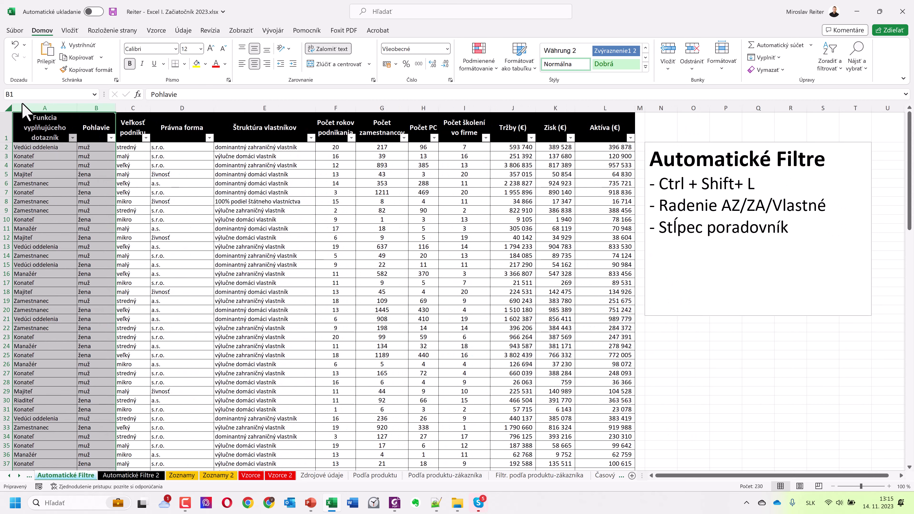
{"action": "left_click", "coordinate": [160, 246]}
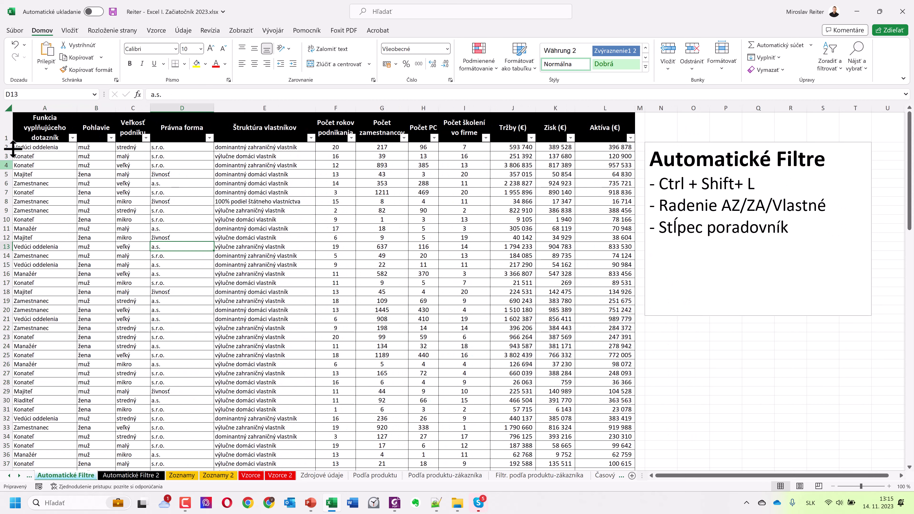
{"action": "left_click", "coordinate": [28, 104]}
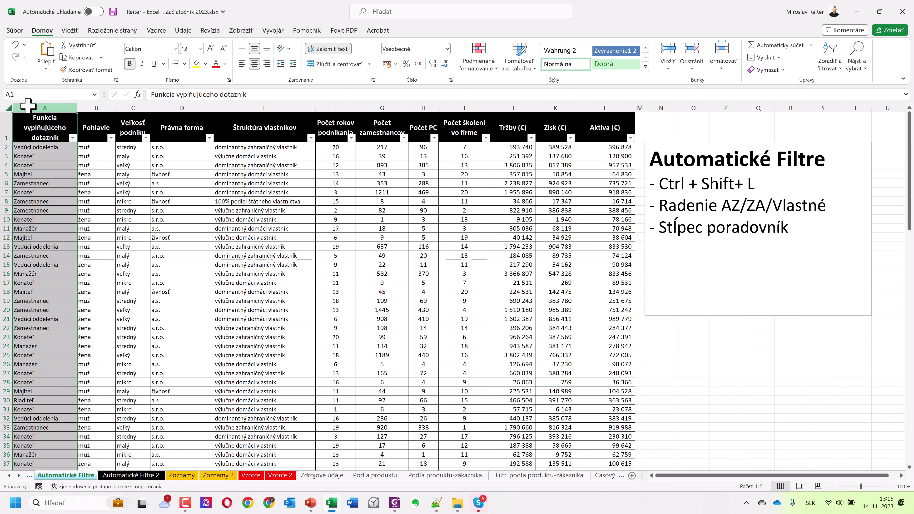
{"action": "key", "text": "ctrl+plus"}
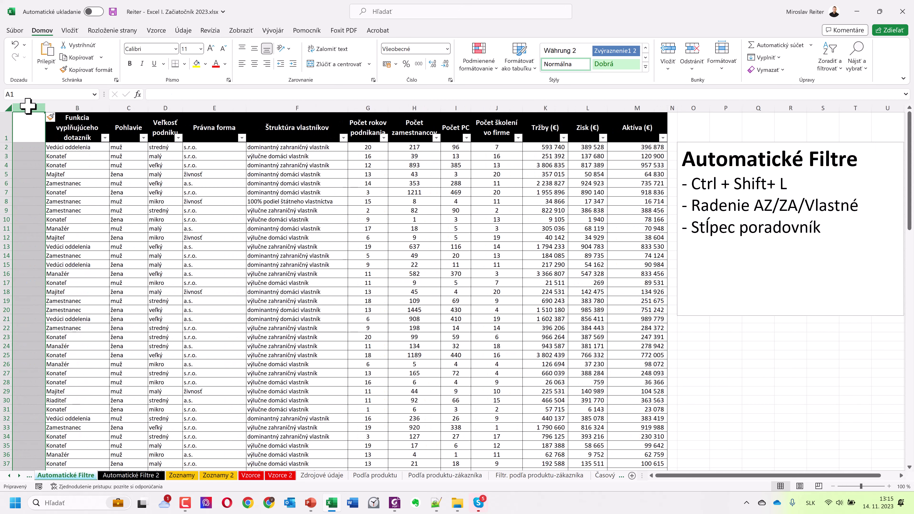
{"action": "right_click", "coordinate": [76, 108]}
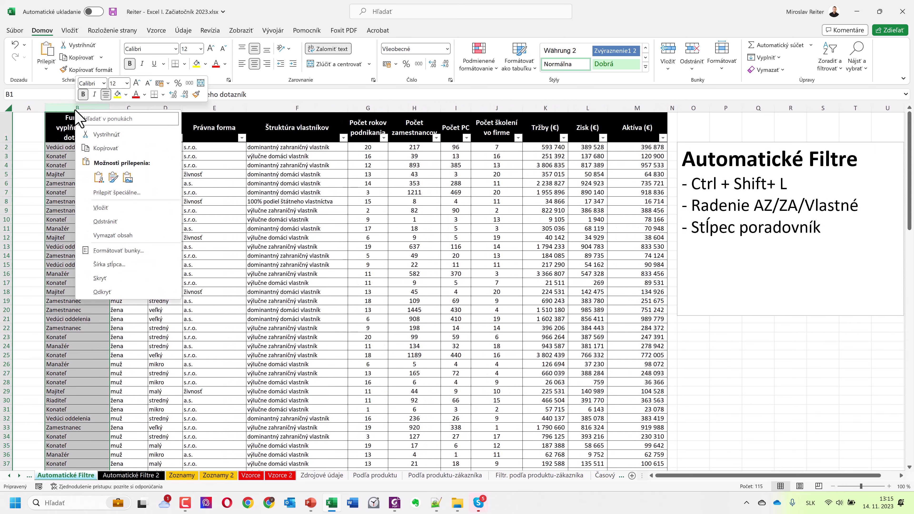
{"action": "key", "text": "Escape"}
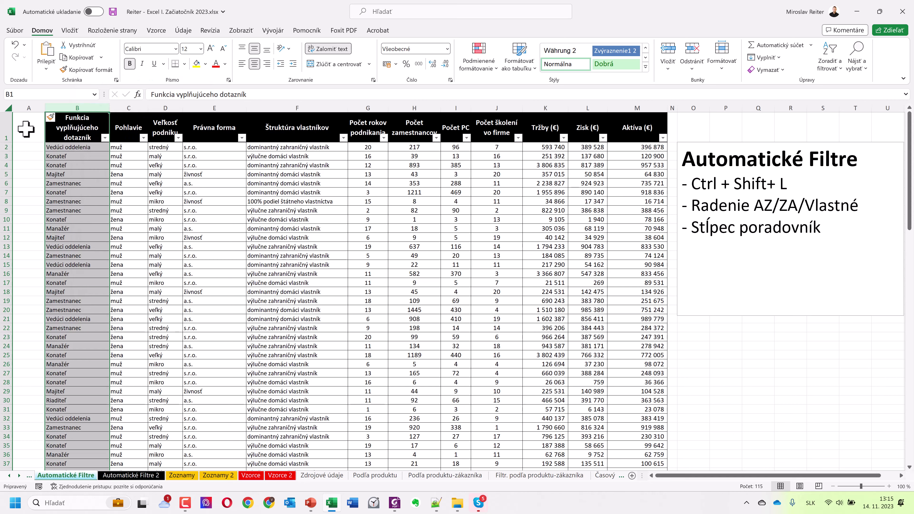
- Type the header N in cell A1
{"action": "left_click", "coordinate": [26, 129]}
{"action": "type", "text": "N"}
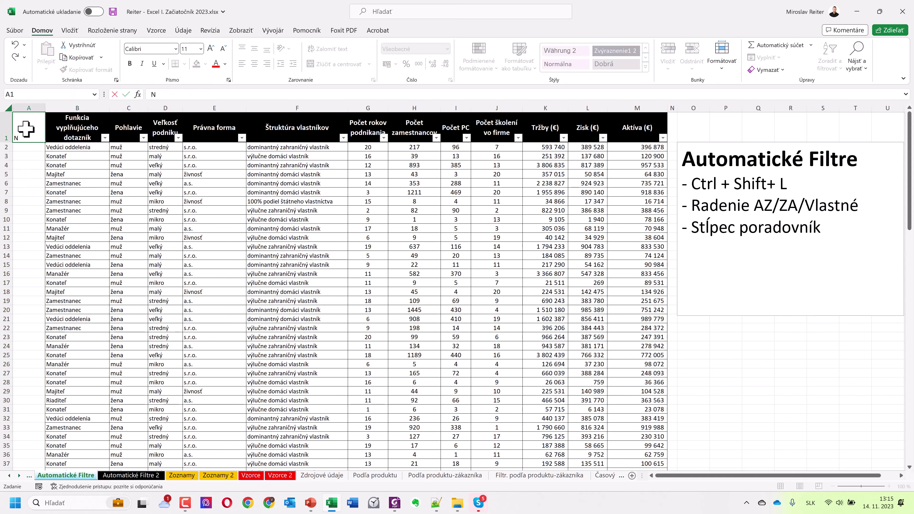
{"action": "key", "text": "Return"}
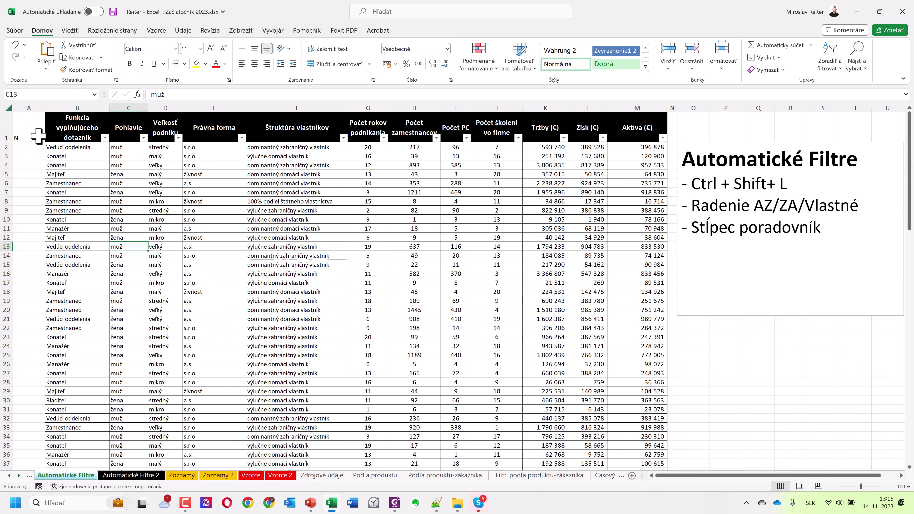
{"action": "left_click", "coordinate": [38, 135]}
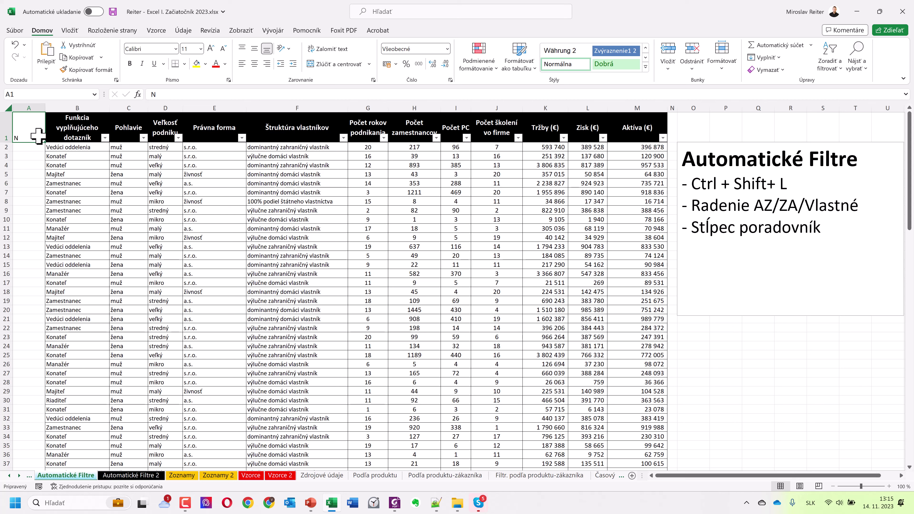
- Enter 1 and 2 in A2:A3 and fill the series down to 114
{"action": "left_click", "coordinate": [37, 146]}
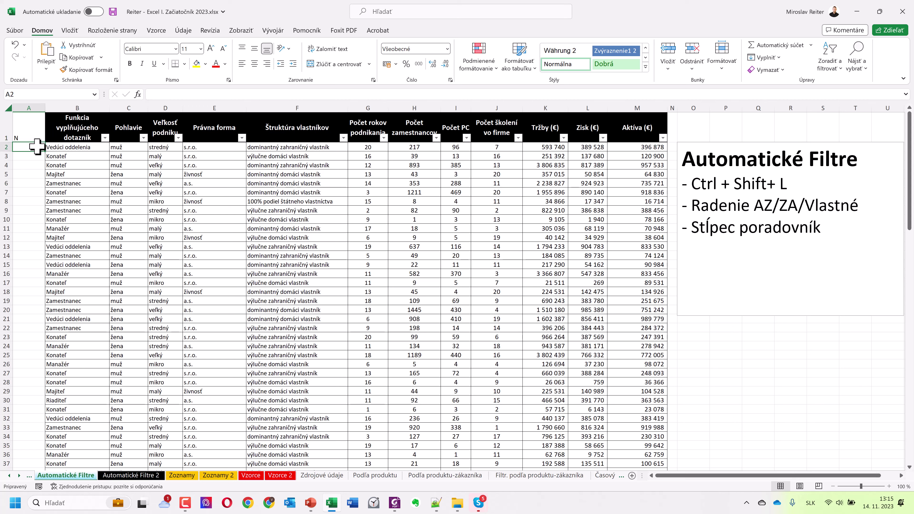
{"action": "type", "text": "1"}
{"action": "key", "text": "Return"}
{"action": "type", "text": "2"}
{"action": "key", "text": "Return"}
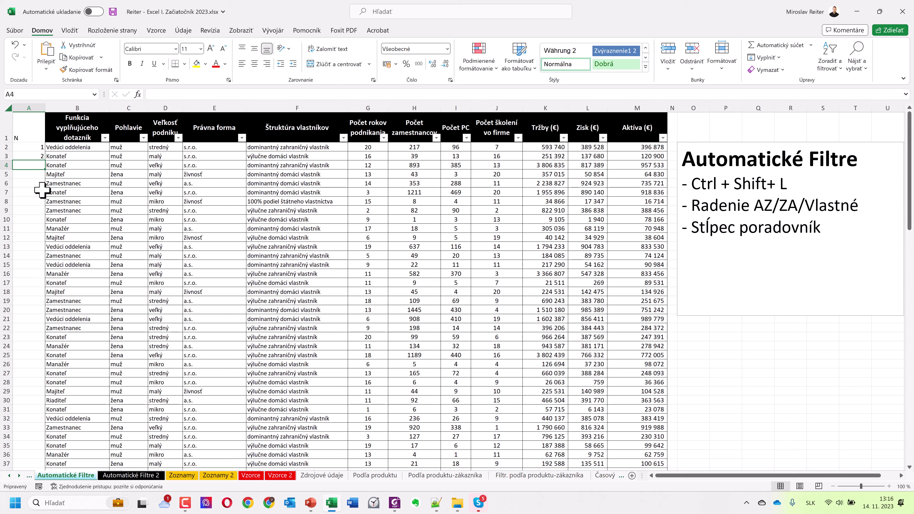
{"action": "left_click", "coordinate": [34, 147]}
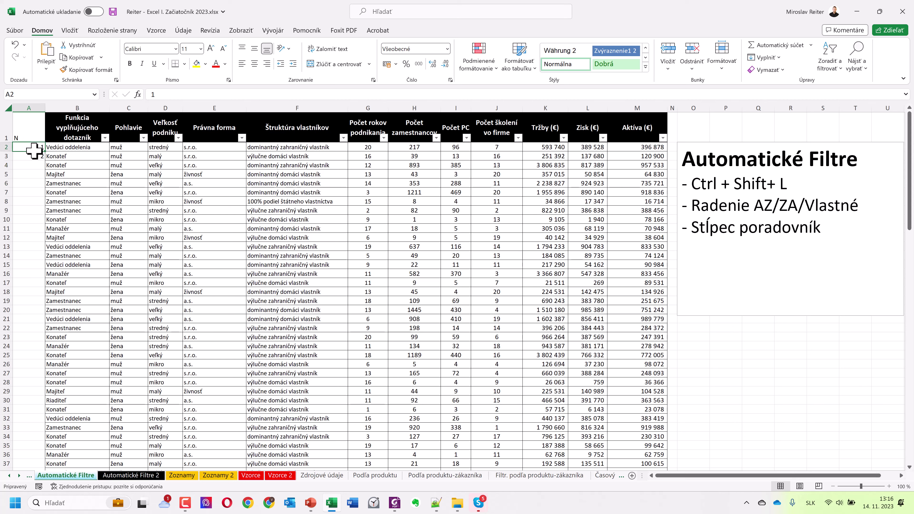
{"action": "left_click_drag", "start_coordinate": [34, 151], "coordinate": [35, 156]}
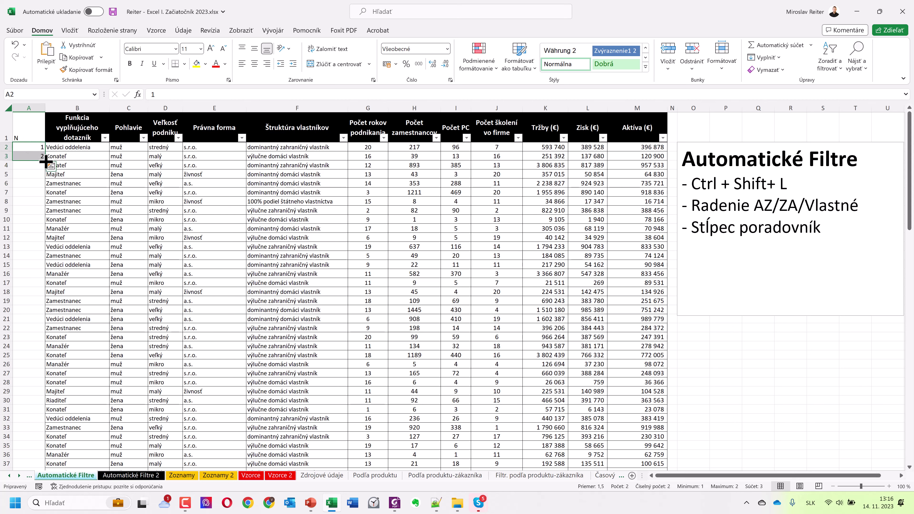
{"action": "double_click", "coordinate": [44, 161]}
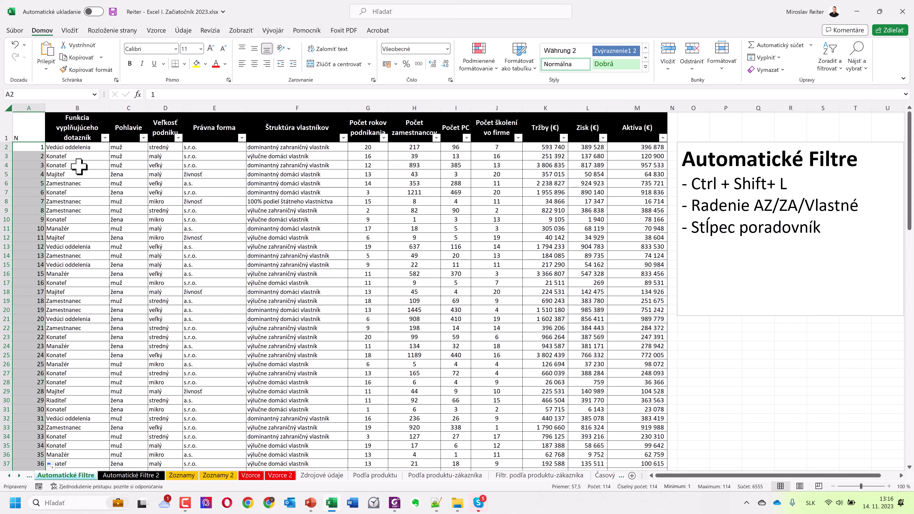
{"action": "left_click", "coordinate": [83, 170]}
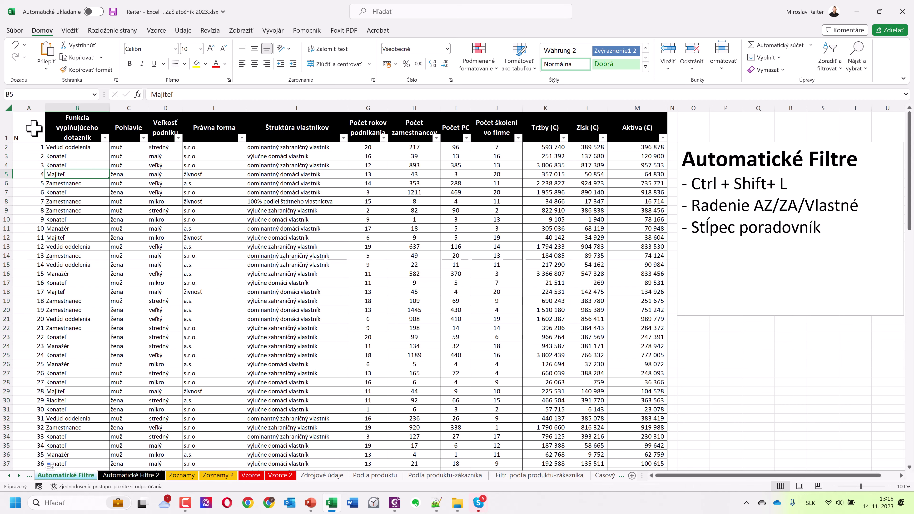
- Copy the Funkcia header's formatting onto the N header in A1 with Format Painter
{"action": "left_click", "coordinate": [72, 135]}
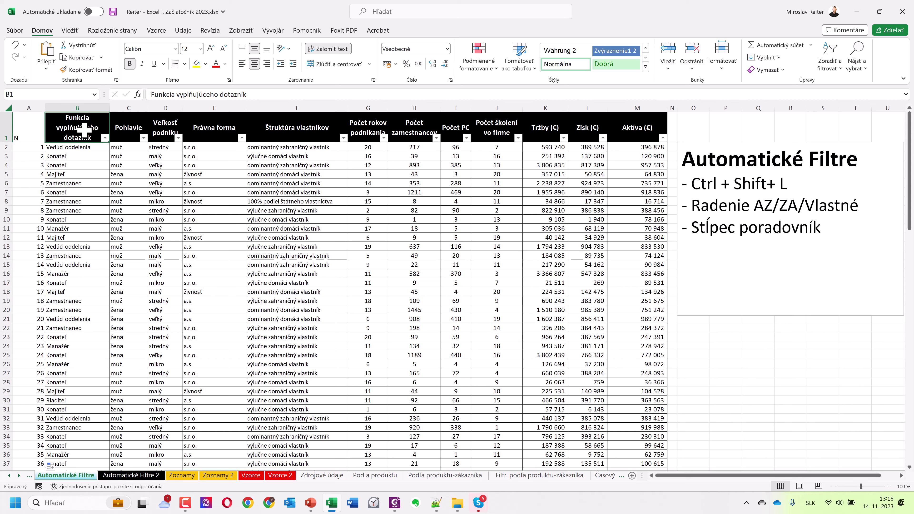
{"action": "double_click", "coordinate": [86, 69]}
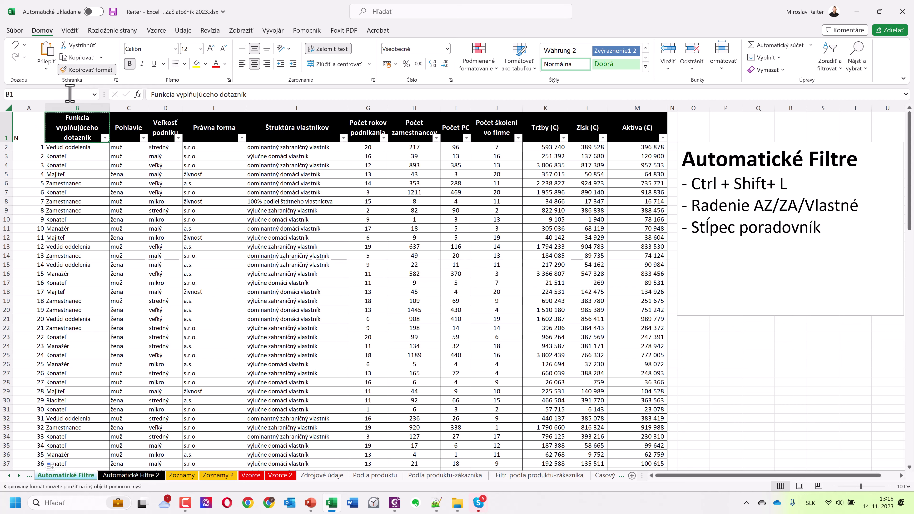
{"action": "left_click", "coordinate": [29, 126]}
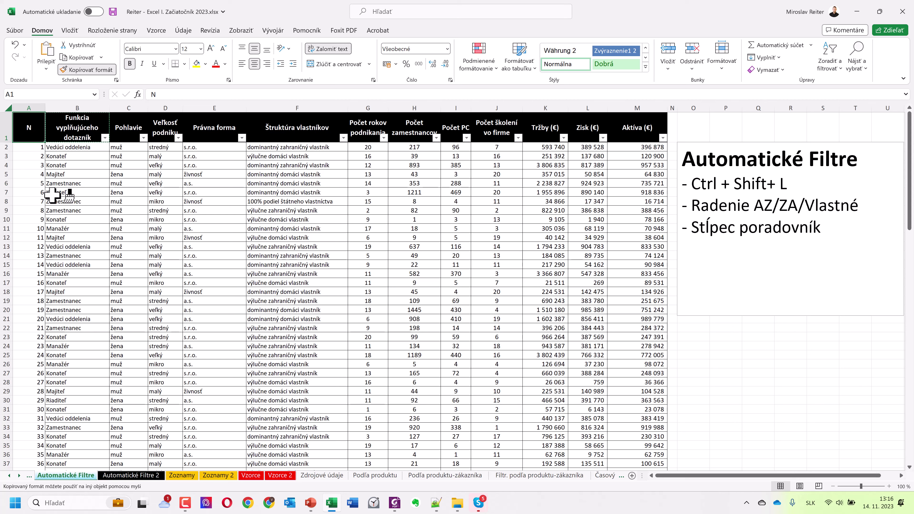
{"action": "key", "text": "Escape"}
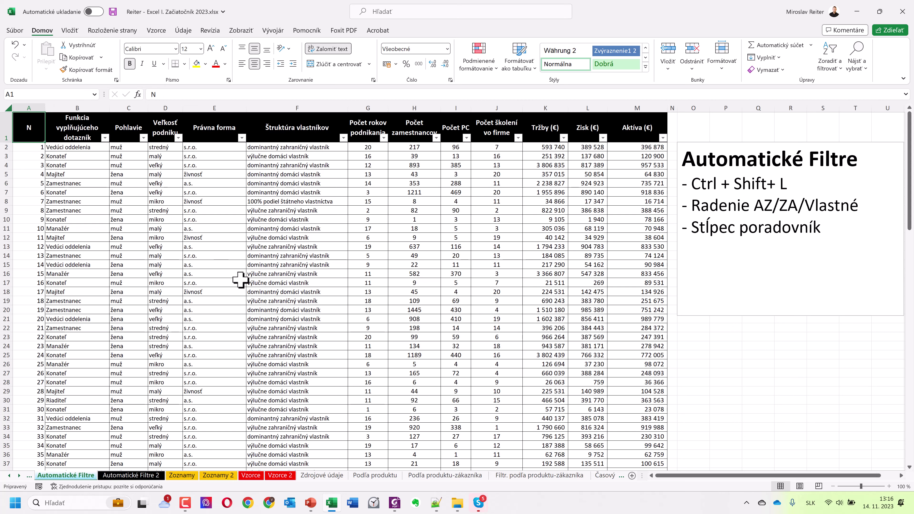
- Remove and reapply AutoFilter with Ctrl+Shift+L so column N also gets a dropdown
{"action": "left_click", "coordinate": [316, 227]}
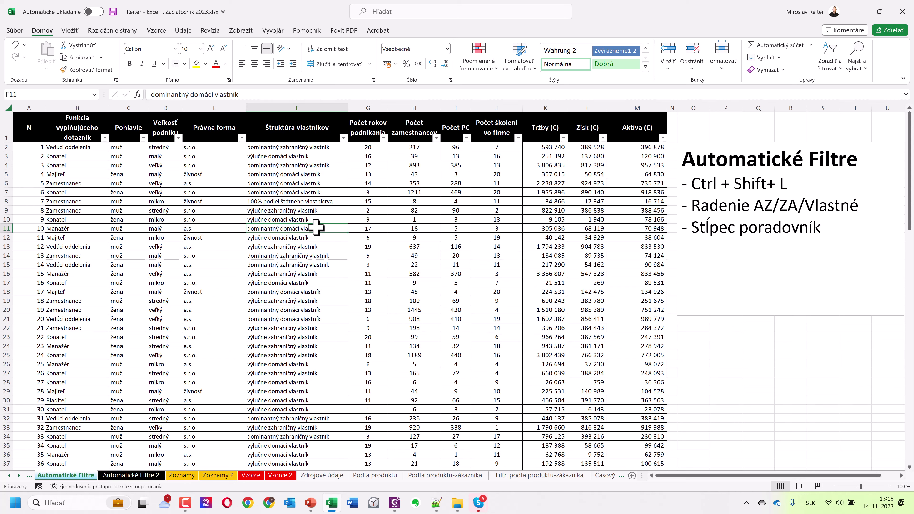
{"action": "key", "text": "ctrl+shift+l"}
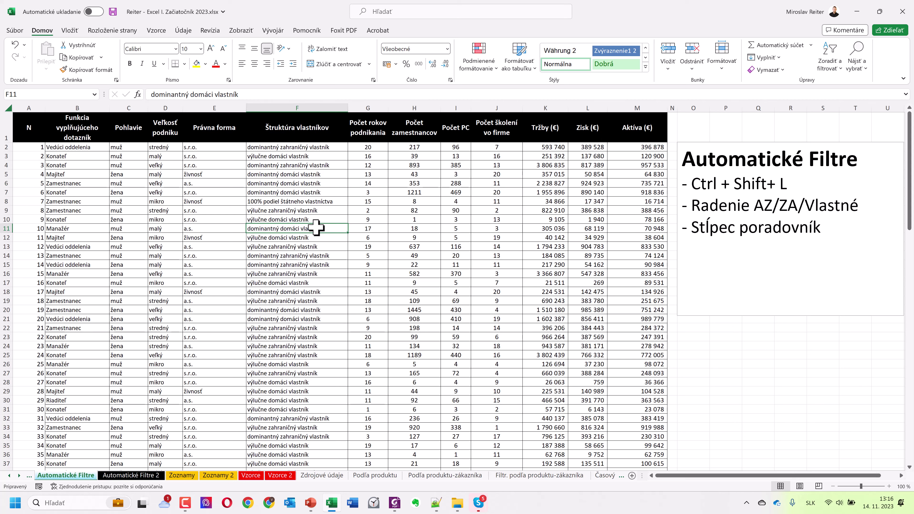
{"action": "key", "text": "ctrl+shift+l"}
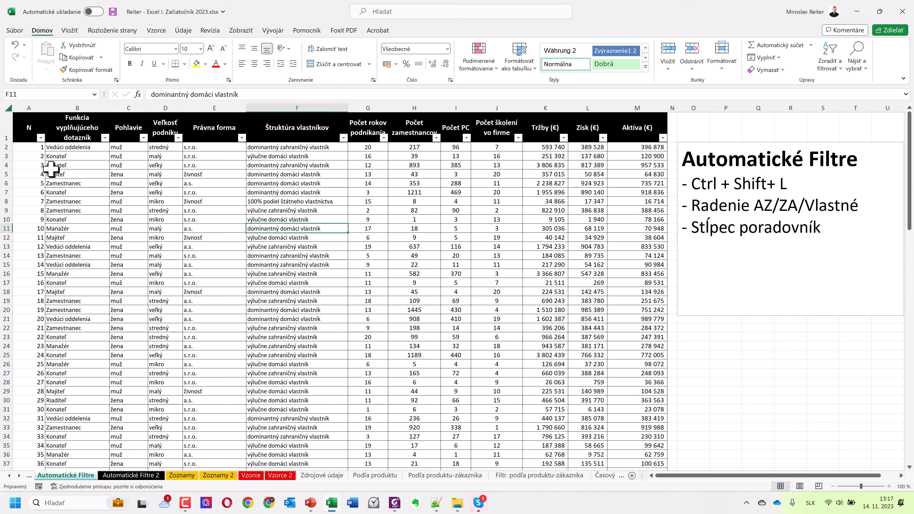
{"action": "left_click", "coordinate": [34, 156]}
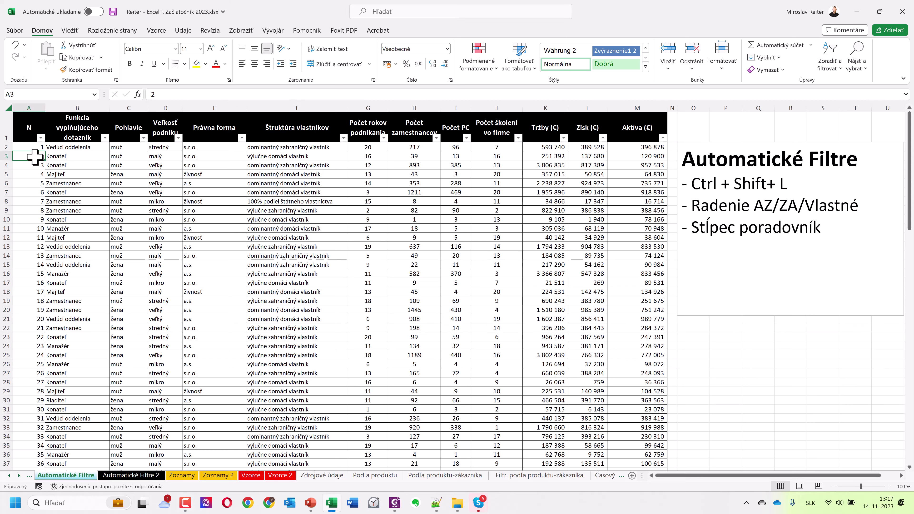
{"action": "left_click", "coordinate": [34, 148]}
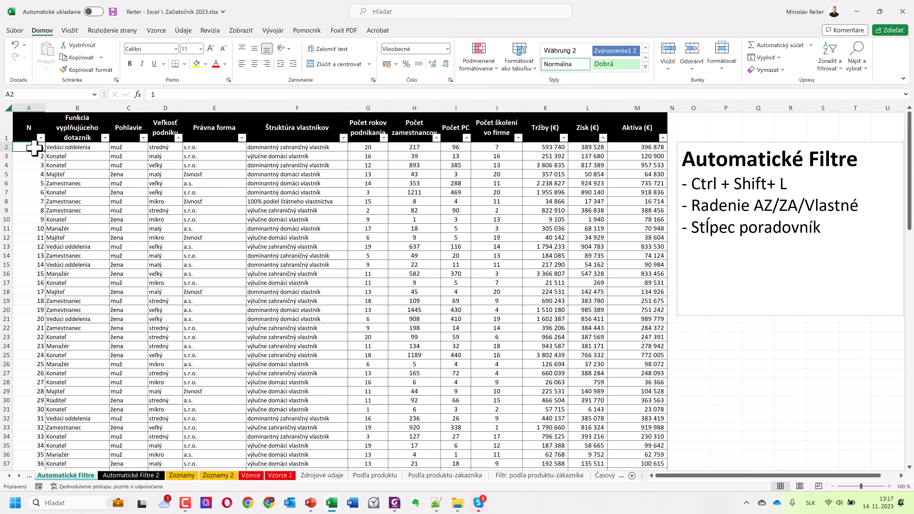
- Apply All Borders to the index numbers in A2:A115, then deselect the column
{"action": "key", "text": "ctrl+shift+Down"}
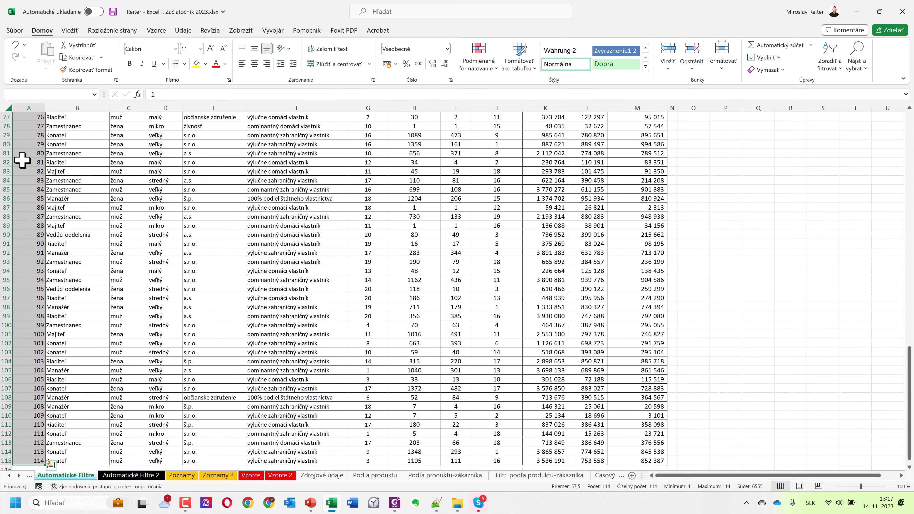
{"action": "scroll", "coordinate": [72, 250], "scroll_direction": "down", "scroll_amount": 1}
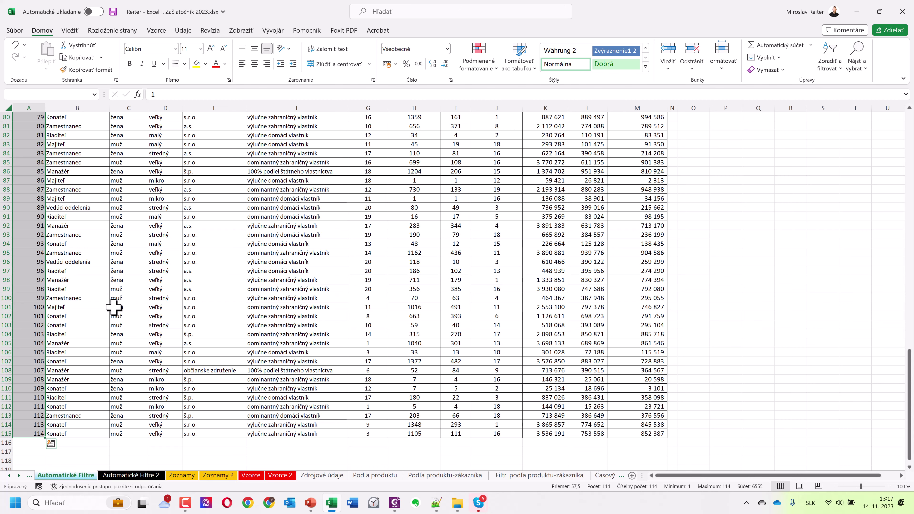
{"action": "scroll", "coordinate": [114, 308], "scroll_direction": "down", "scroll_amount": 1}
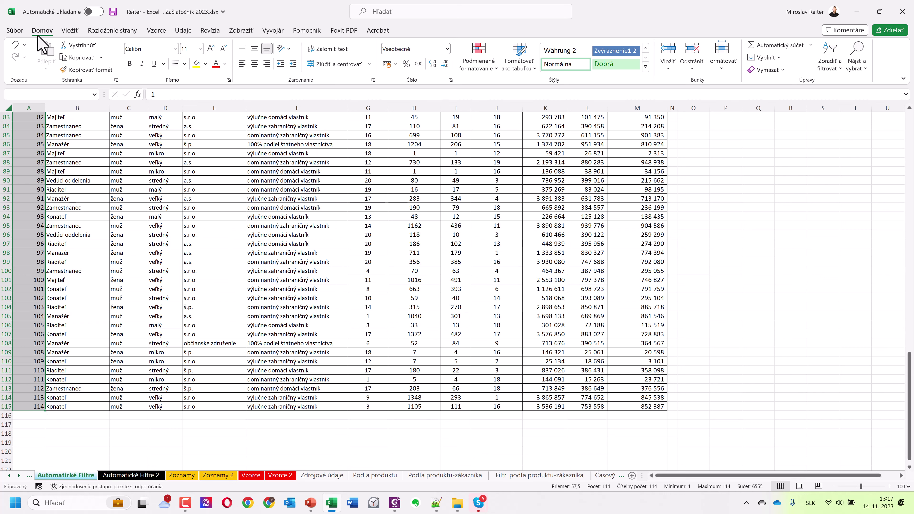
{"action": "left_click", "coordinate": [184, 64]}
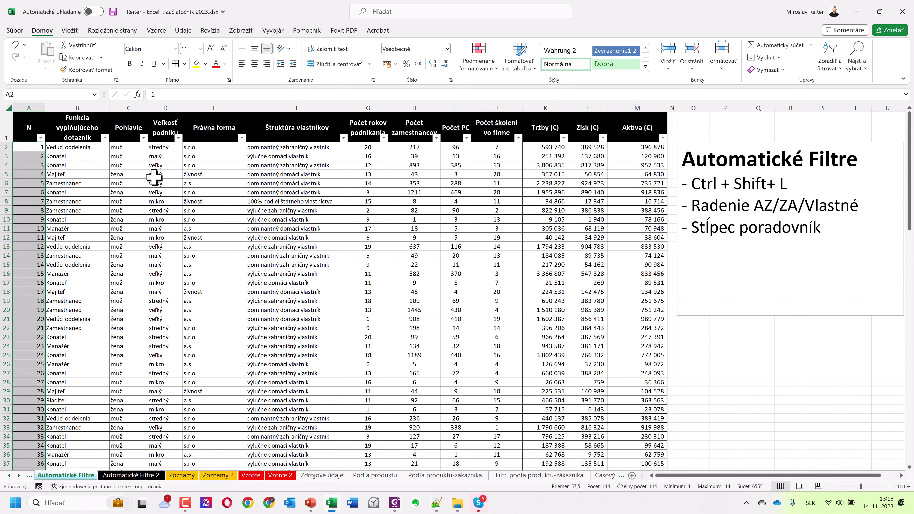
{"action": "left_click", "coordinate": [154, 177]}
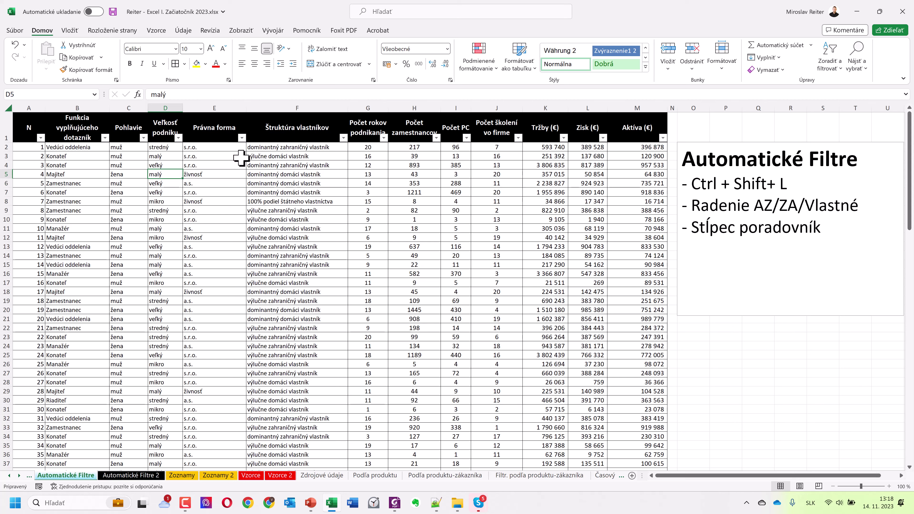
- Sort the table by Právna forma with Zoradiť od A po Z, then review the rows from a.s. to živnosť
{"action": "left_click", "coordinate": [242, 137]}
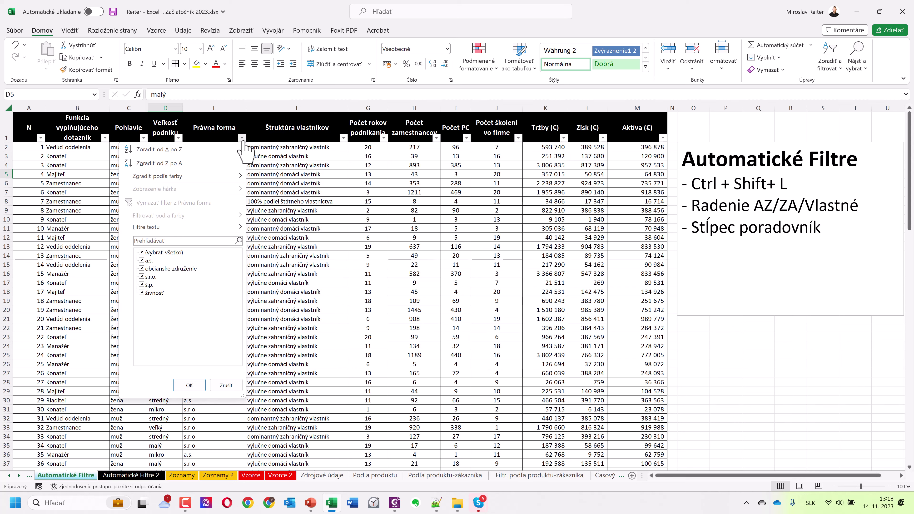
{"action": "left_click", "coordinate": [196, 149]}
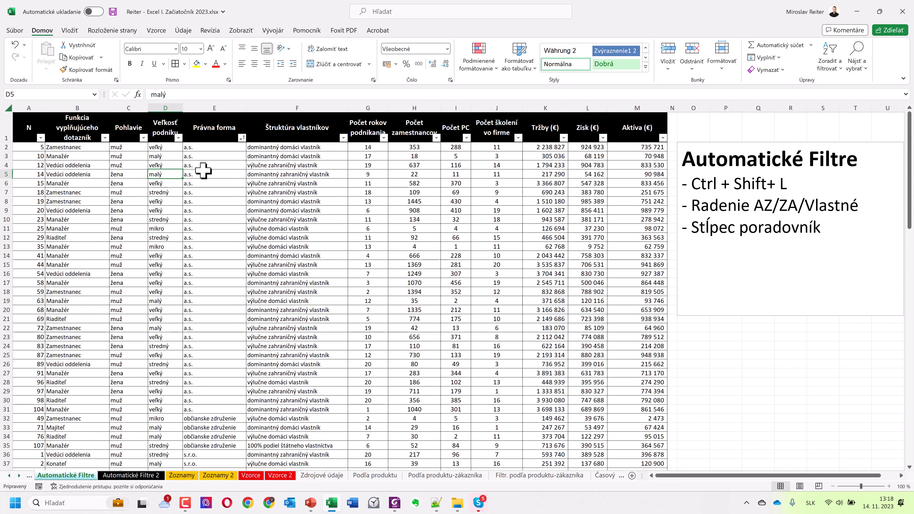
{"action": "scroll", "coordinate": [232, 238], "scroll_direction": "down", "scroll_amount": 1}
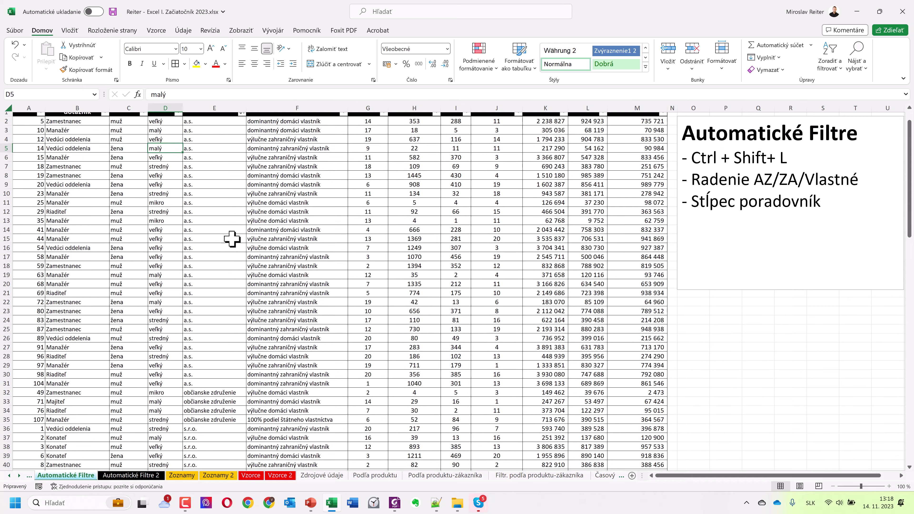
{"action": "scroll", "coordinate": [232, 239], "scroll_direction": "down", "scroll_amount": 1}
{"action": "scroll", "coordinate": [233, 239], "scroll_direction": "down", "scroll_amount": 1}
{"action": "scroll", "coordinate": [233, 238], "scroll_direction": "down", "scroll_amount": 1}
{"action": "scroll", "coordinate": [232, 239], "scroll_direction": "down", "scroll_amount": 1}
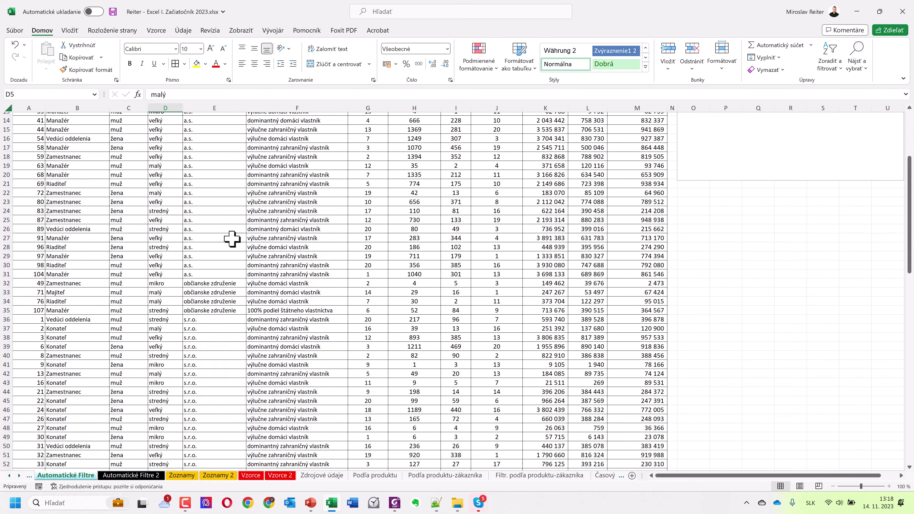
{"action": "scroll", "coordinate": [232, 239], "scroll_direction": "down", "scroll_amount": 2}
{"action": "scroll", "coordinate": [232, 239], "scroll_direction": "down", "scroll_amount": 3}
{"action": "scroll", "coordinate": [232, 239], "scroll_direction": "down", "scroll_amount": 3}
{"action": "scroll", "coordinate": [232, 239], "scroll_direction": "down", "scroll_amount": 3}
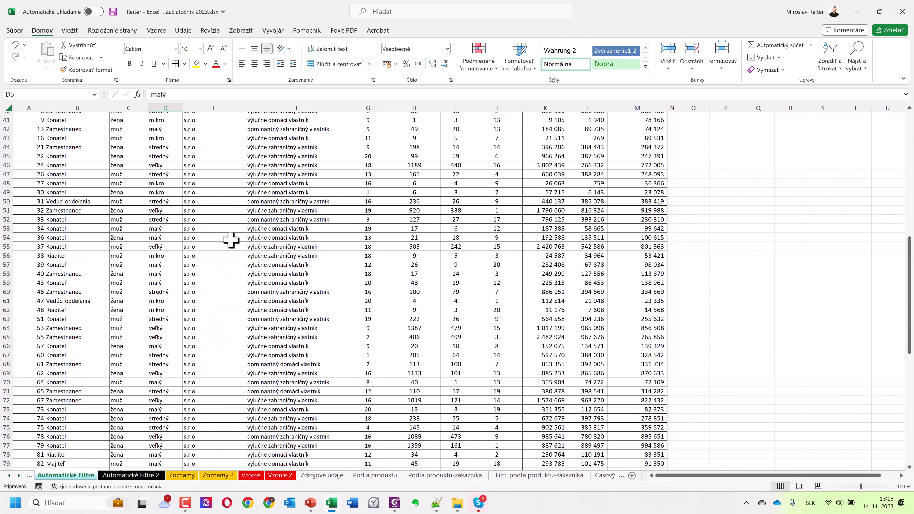
{"action": "scroll", "coordinate": [231, 240], "scroll_direction": "down", "scroll_amount": 3}
{"action": "scroll", "coordinate": [230, 240], "scroll_direction": "down", "scroll_amount": 4}
{"action": "scroll", "coordinate": [231, 240], "scroll_direction": "down", "scroll_amount": 3}
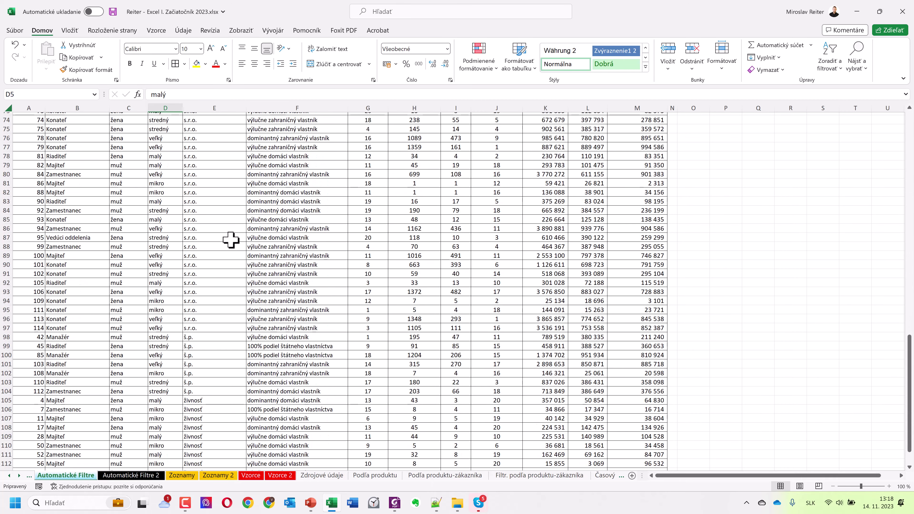
{"action": "scroll", "coordinate": [231, 241], "scroll_direction": "down", "scroll_amount": 1}
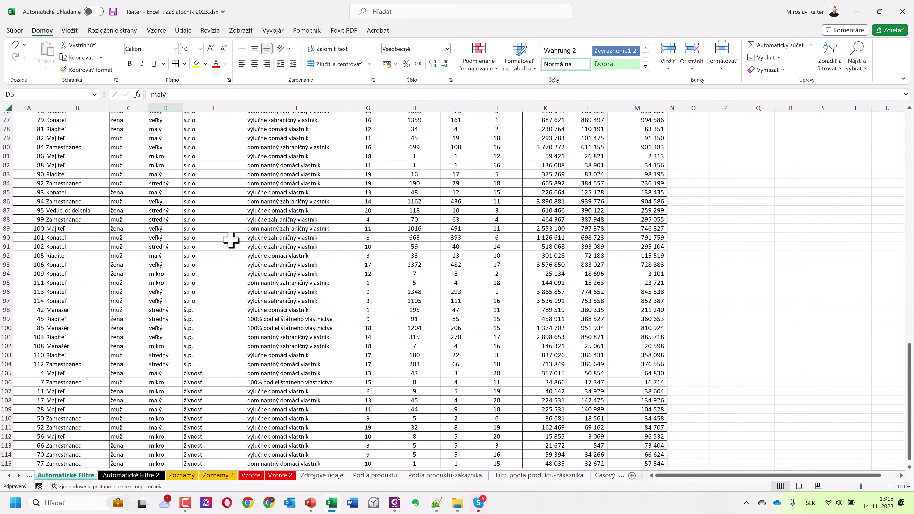
{"action": "scroll", "coordinate": [201, 298], "scroll_direction": "down", "scroll_amount": 3}
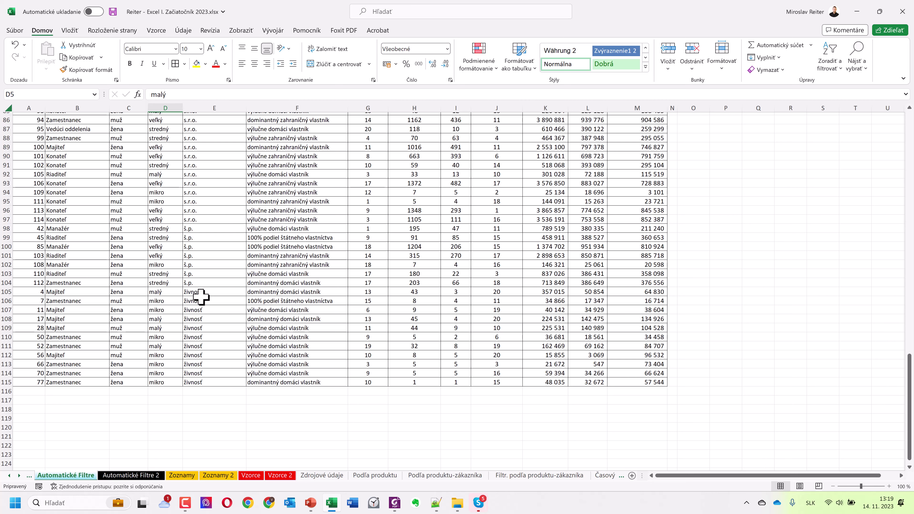
{"action": "scroll", "coordinate": [200, 297], "scroll_direction": "up", "scroll_amount": 2}
{"action": "scroll", "coordinate": [201, 297], "scroll_direction": "up", "scroll_amount": 2}
{"action": "scroll", "coordinate": [198, 296], "scroll_direction": "up", "scroll_amount": 8}
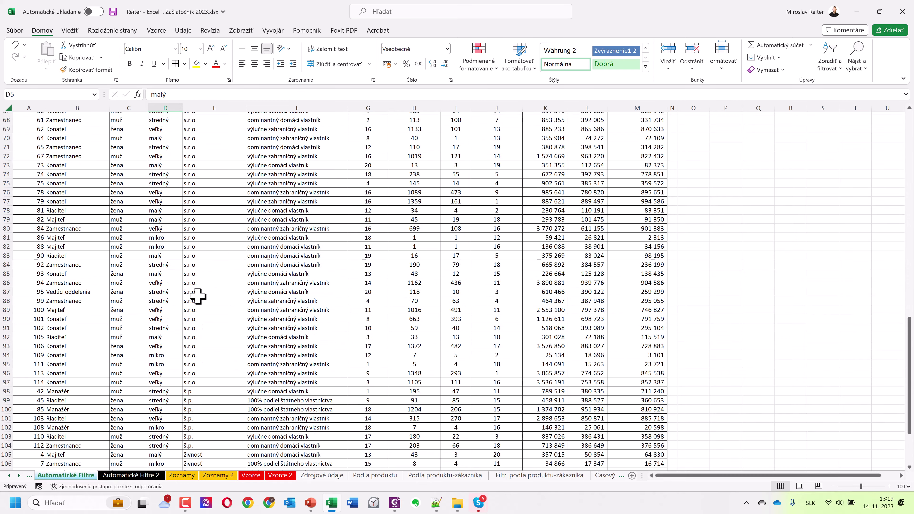
{"action": "scroll", "coordinate": [198, 296], "scroll_direction": "up", "scroll_amount": 5}
{"action": "scroll", "coordinate": [198, 296], "scroll_direction": "up", "scroll_amount": 5}
{"action": "scroll", "coordinate": [198, 296], "scroll_direction": "up", "scroll_amount": 6}
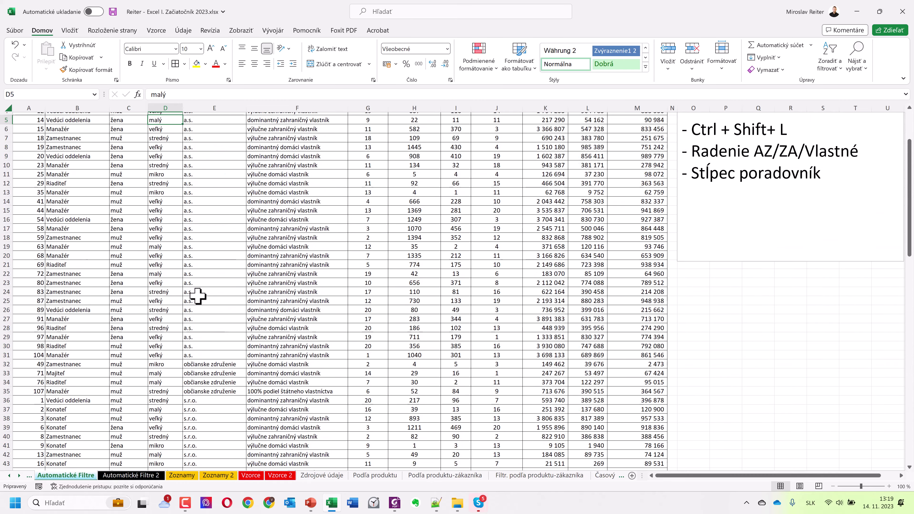